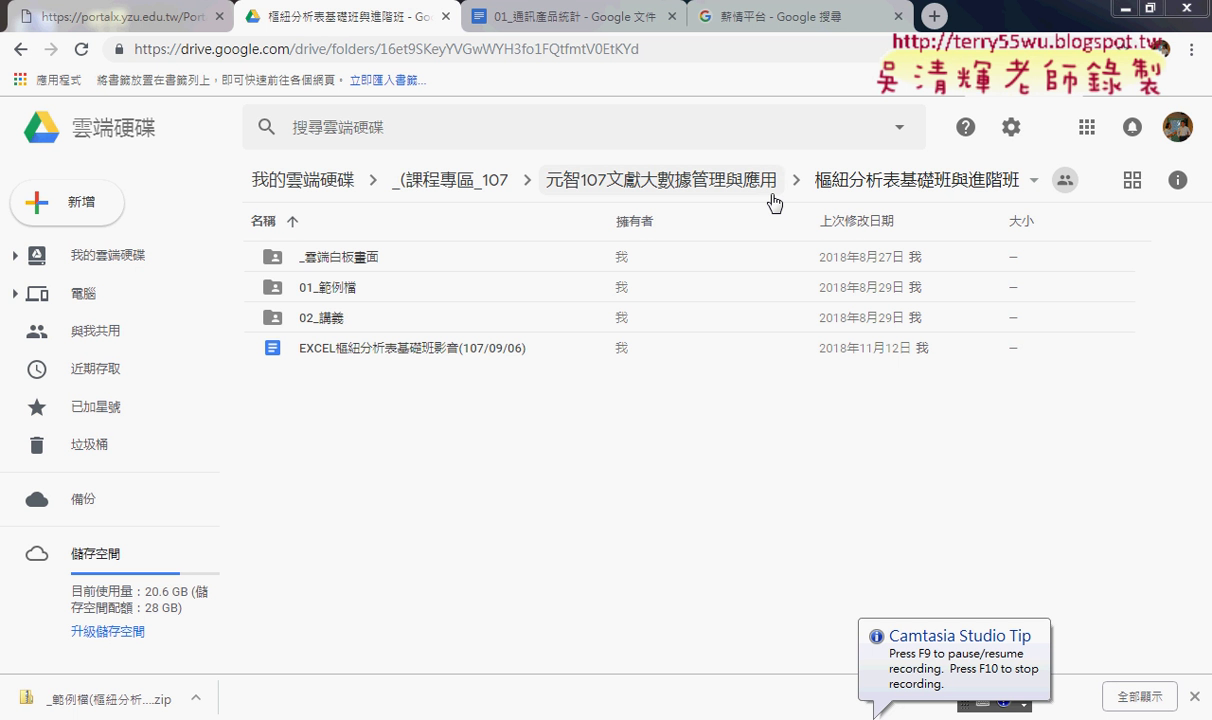
# Browse the 01_範例檔 folder and look at the basic and advanced example zip files.
pyautogui.click(355, 289)
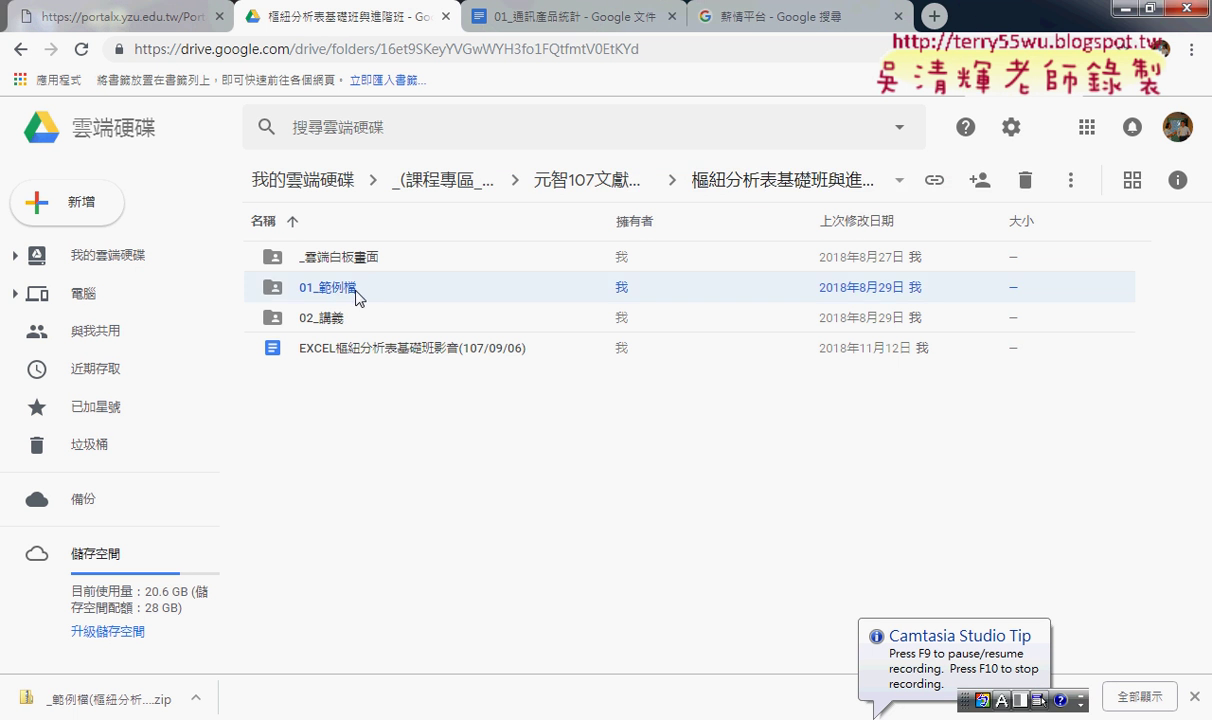
pyautogui.doubleClick(355, 289)
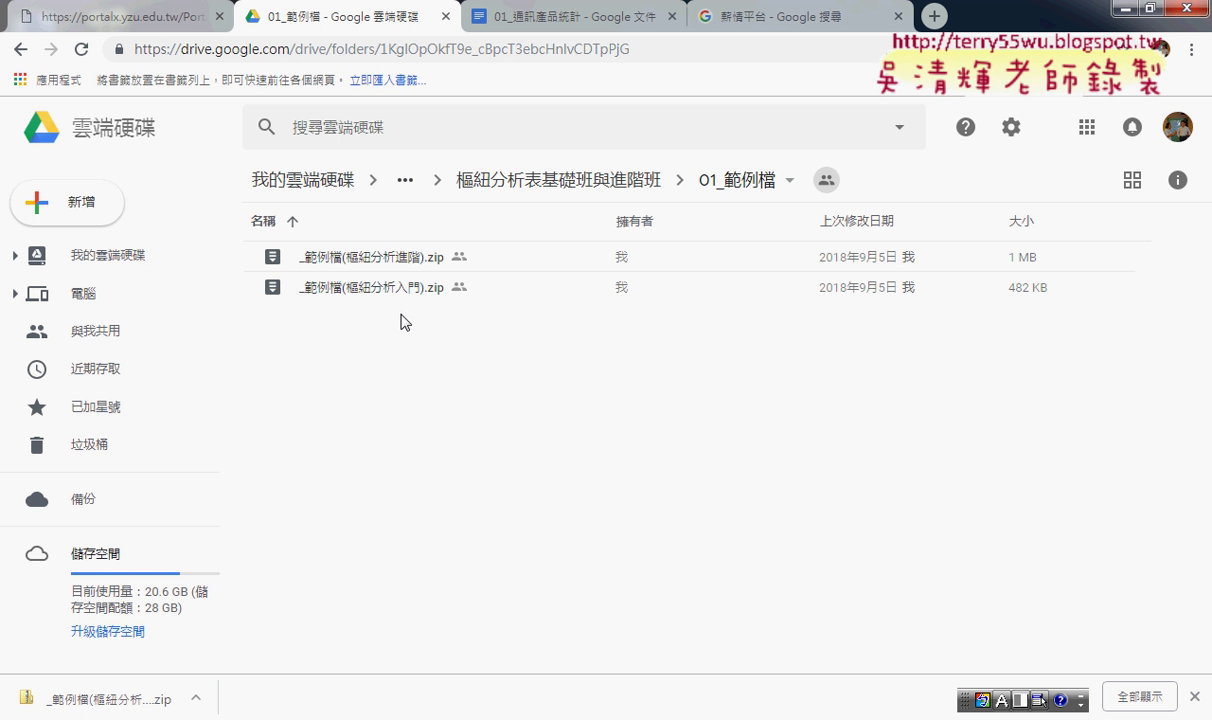
pyautogui.click(383, 288)
pyautogui.click(418, 260)
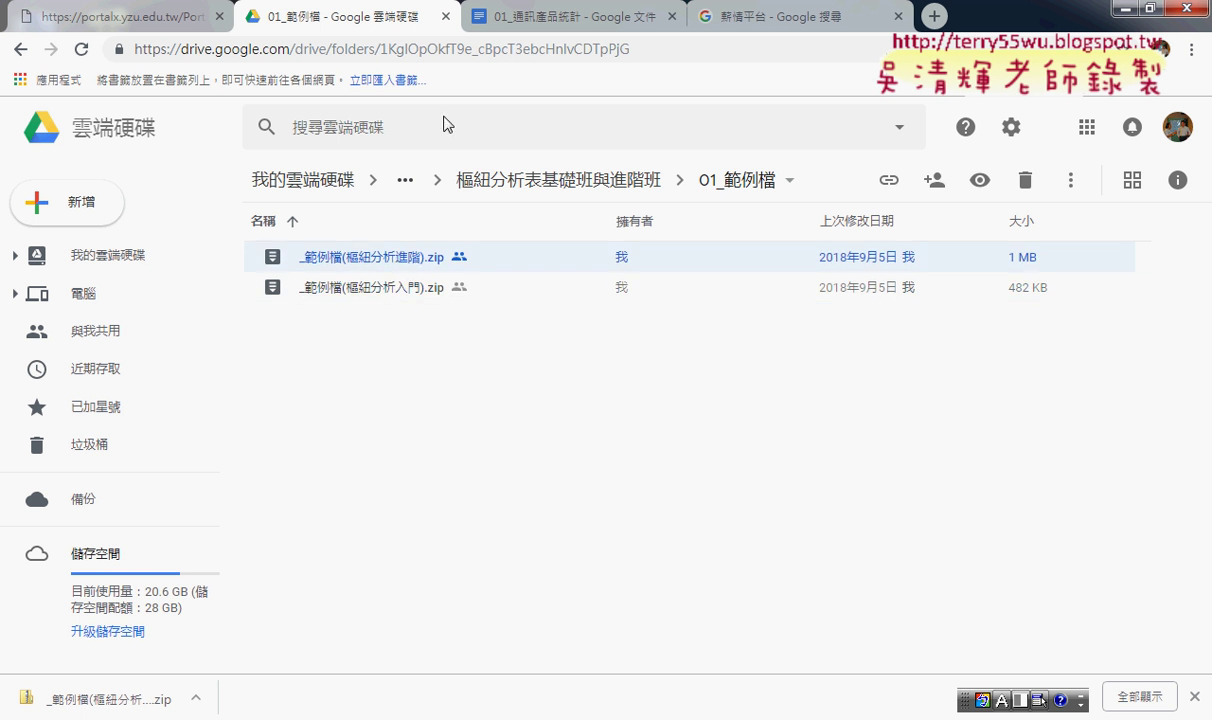
# Check the basic-class handout PDF in the 02_講義 folder, then go back to the course folder.
pyautogui.click(20, 49)
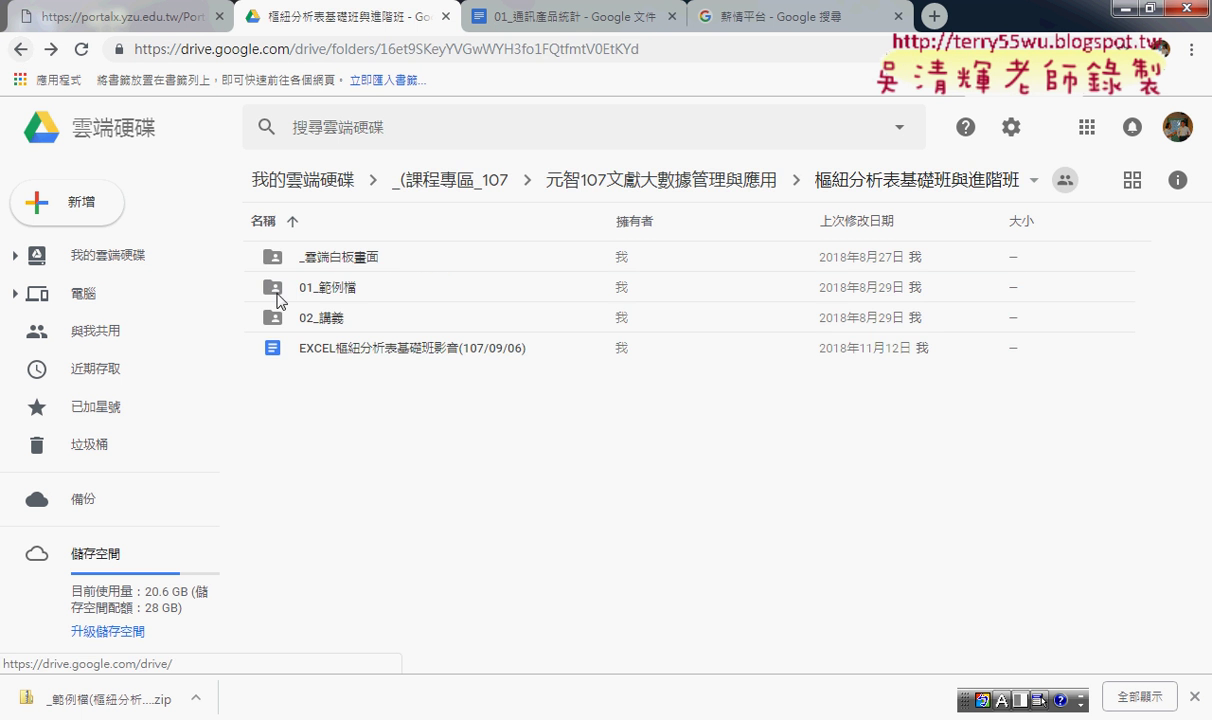
pyautogui.click(330, 318)
pyautogui.doubleClick(330, 318)
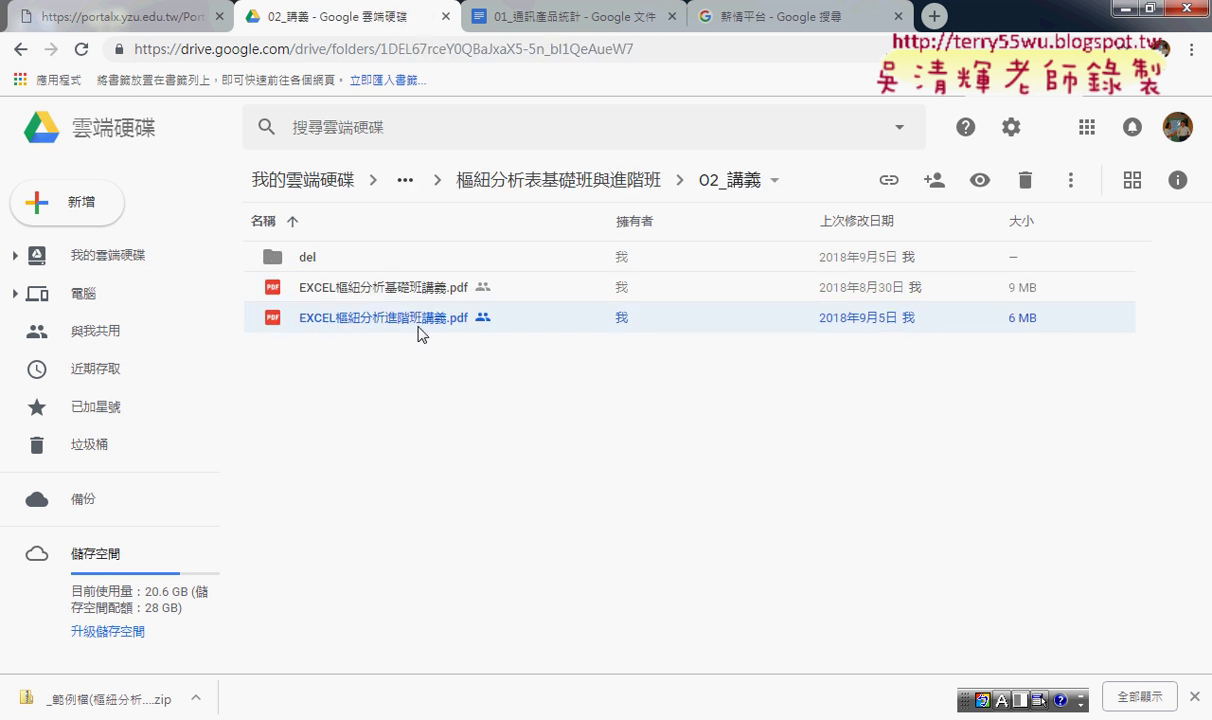
pyautogui.click(394, 297)
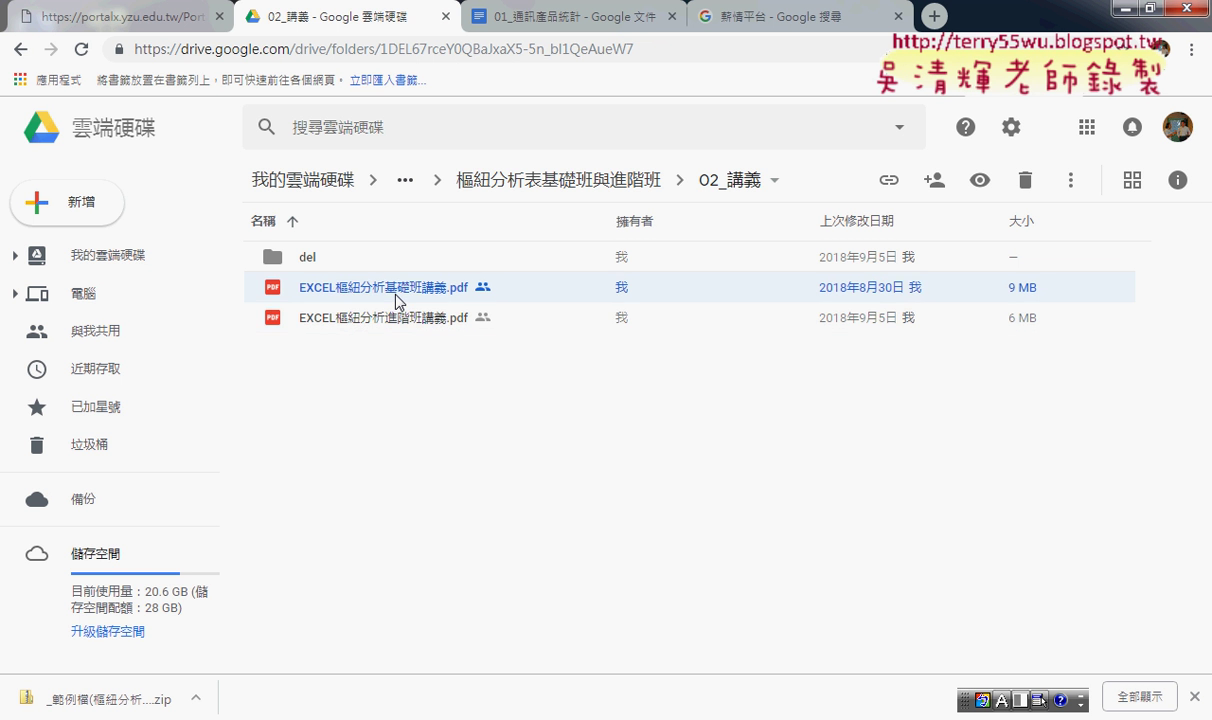
pyautogui.click(20, 49)
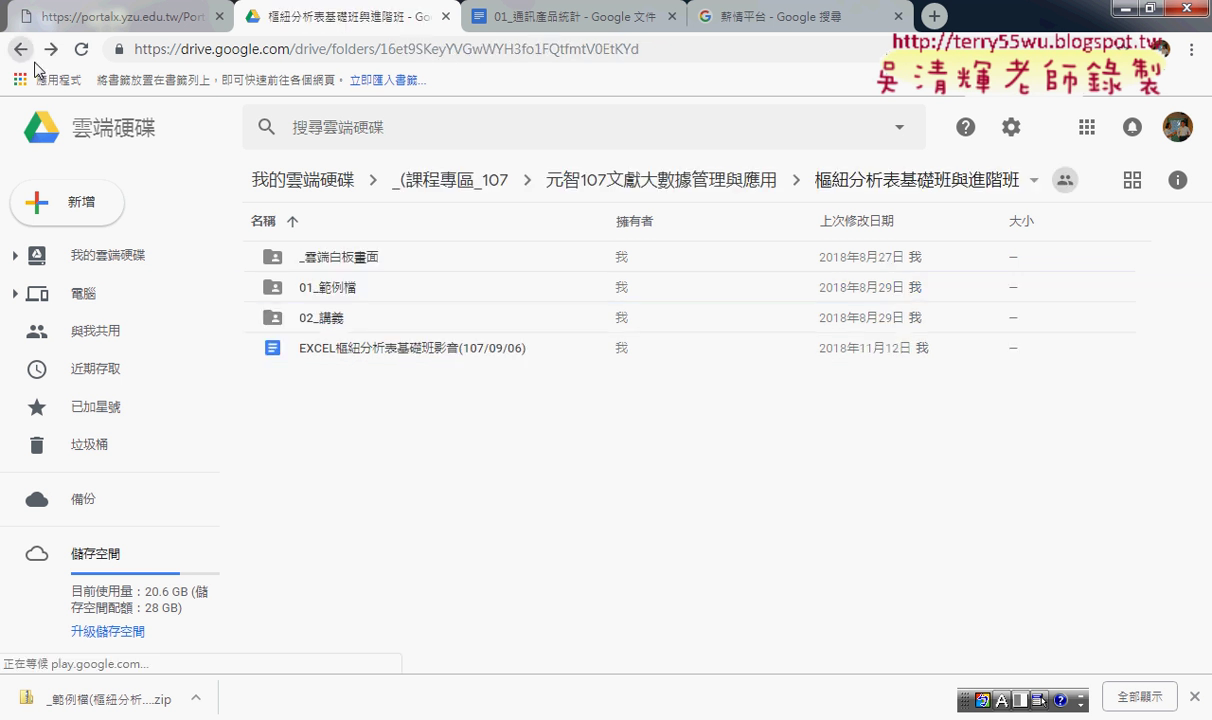
# Open the 01_通訊產品統計 document inside the _雲端白板畫面 folder.
pyautogui.doubleClick(360, 257)
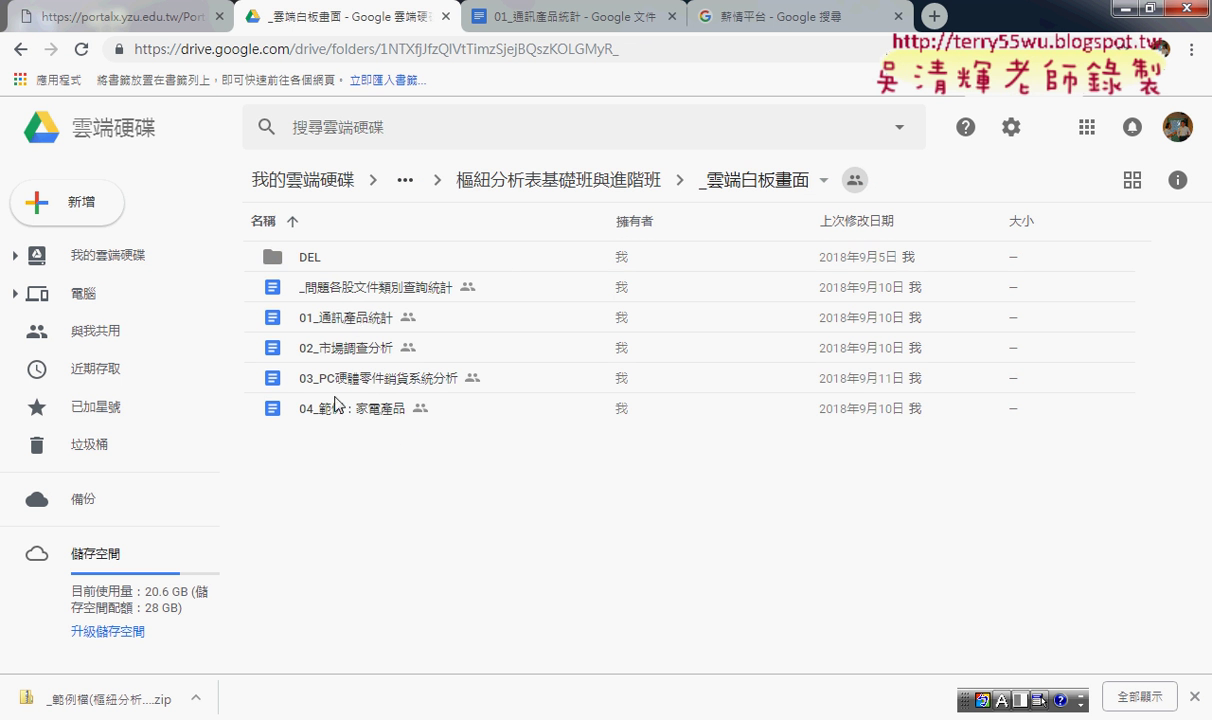
pyautogui.click(390, 320)
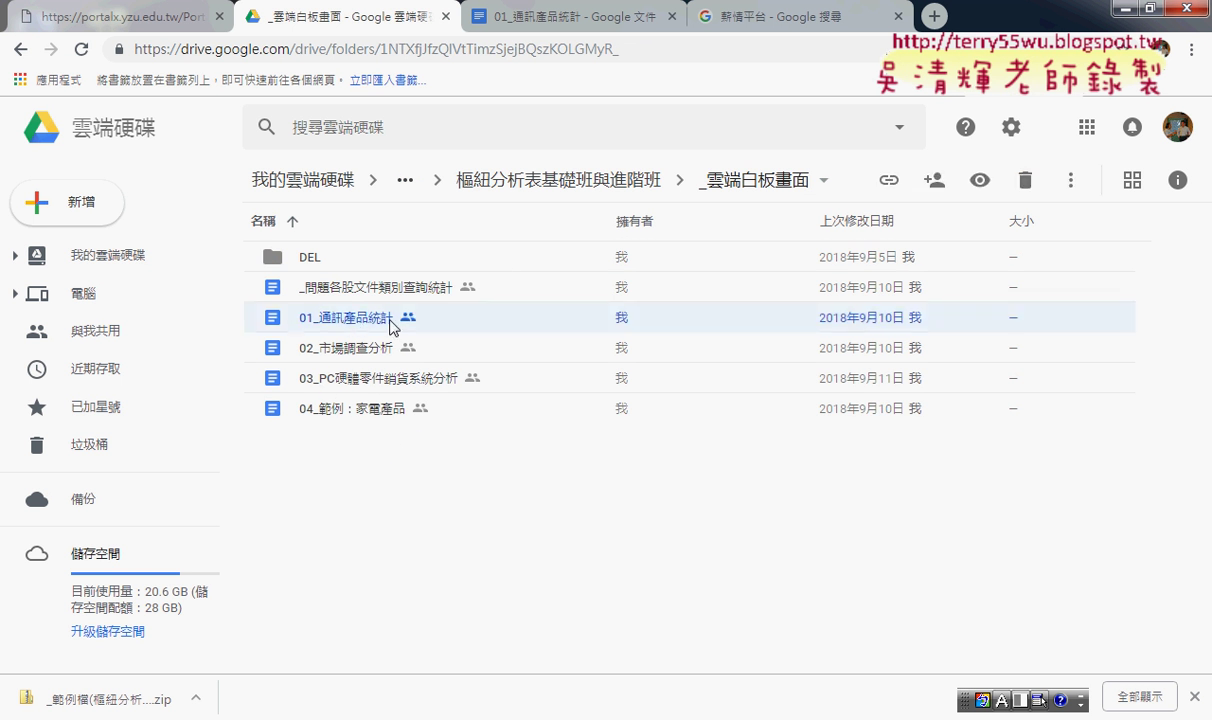
pyautogui.doubleClick(390, 320)
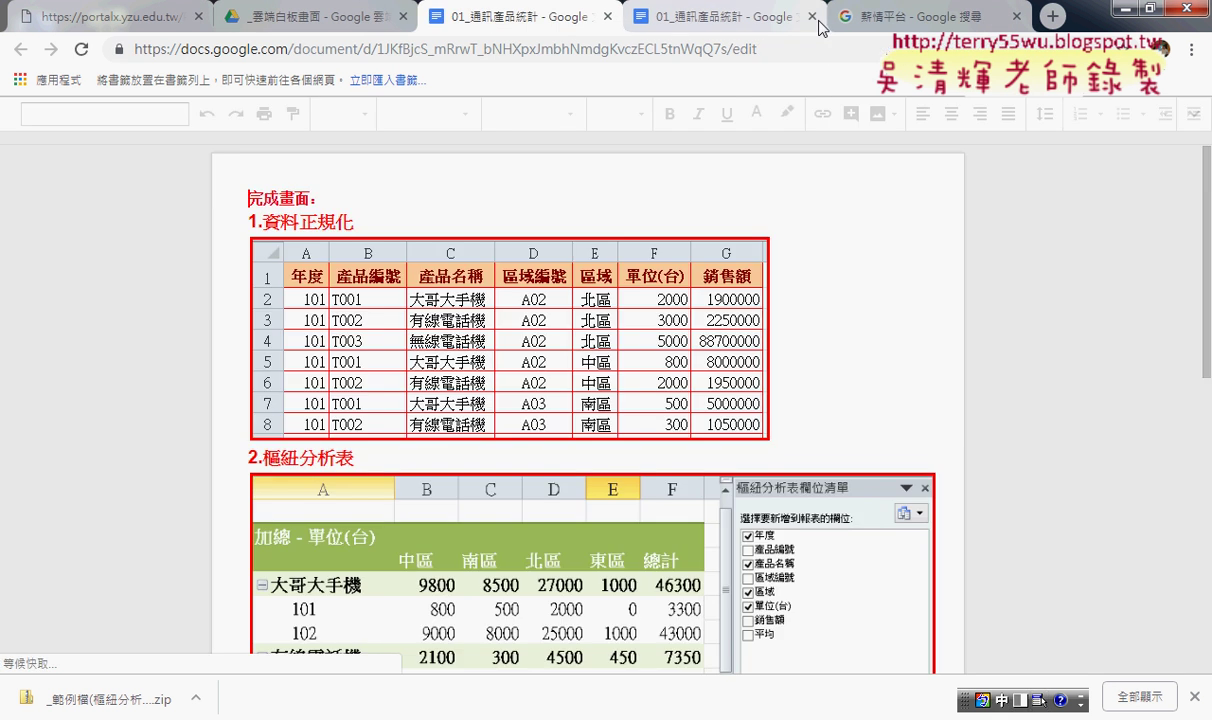
# Close the duplicate tab and scroll through the example's normalized table and pivot table.
pyautogui.click(813, 17)
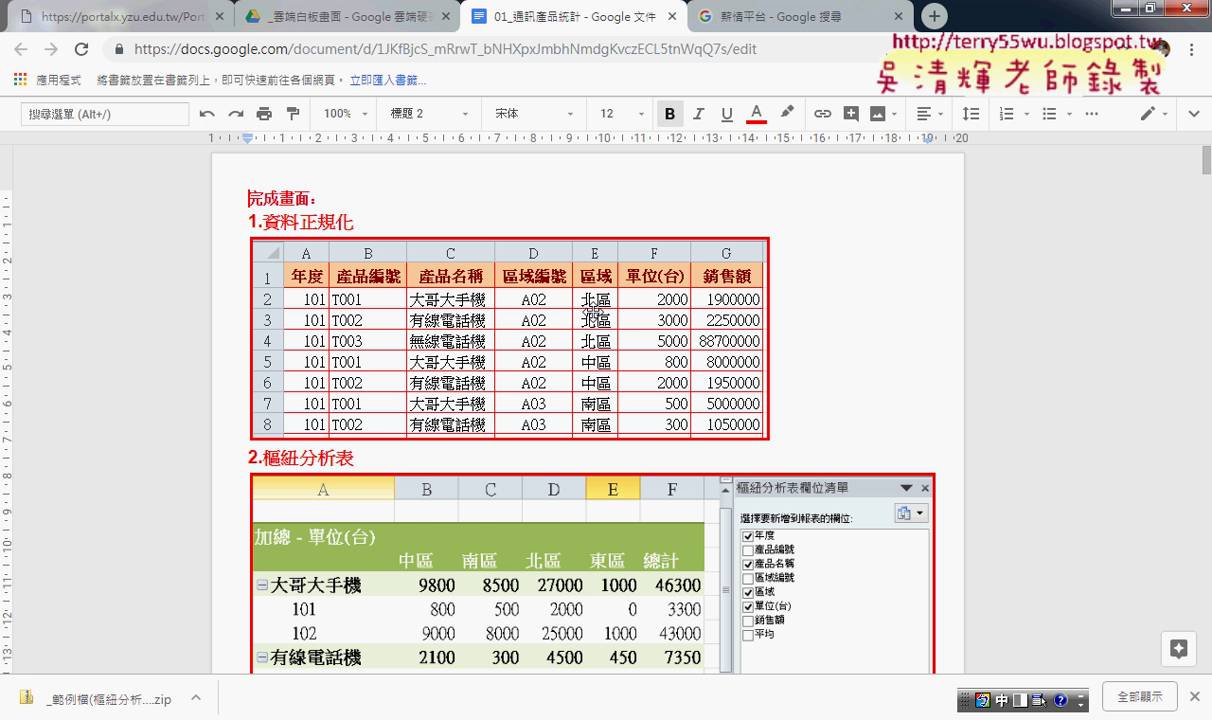
pyautogui.click(340, 290)
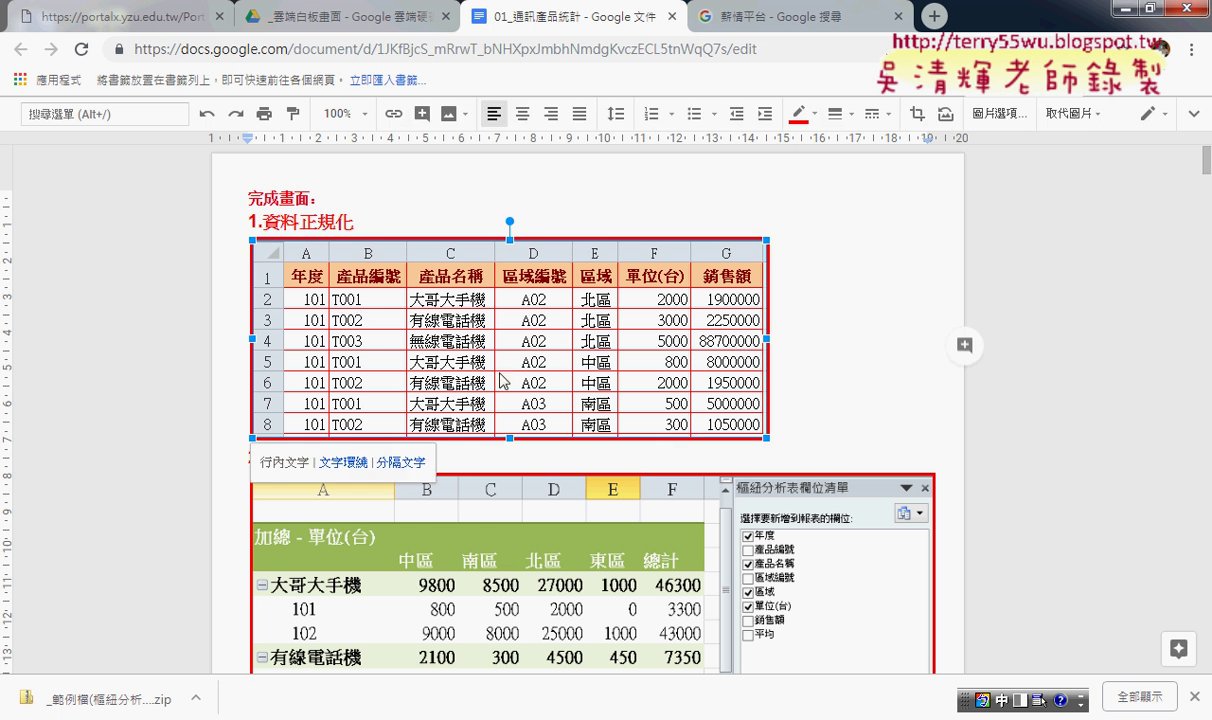
pyautogui.scroll(-2, 560, 447)
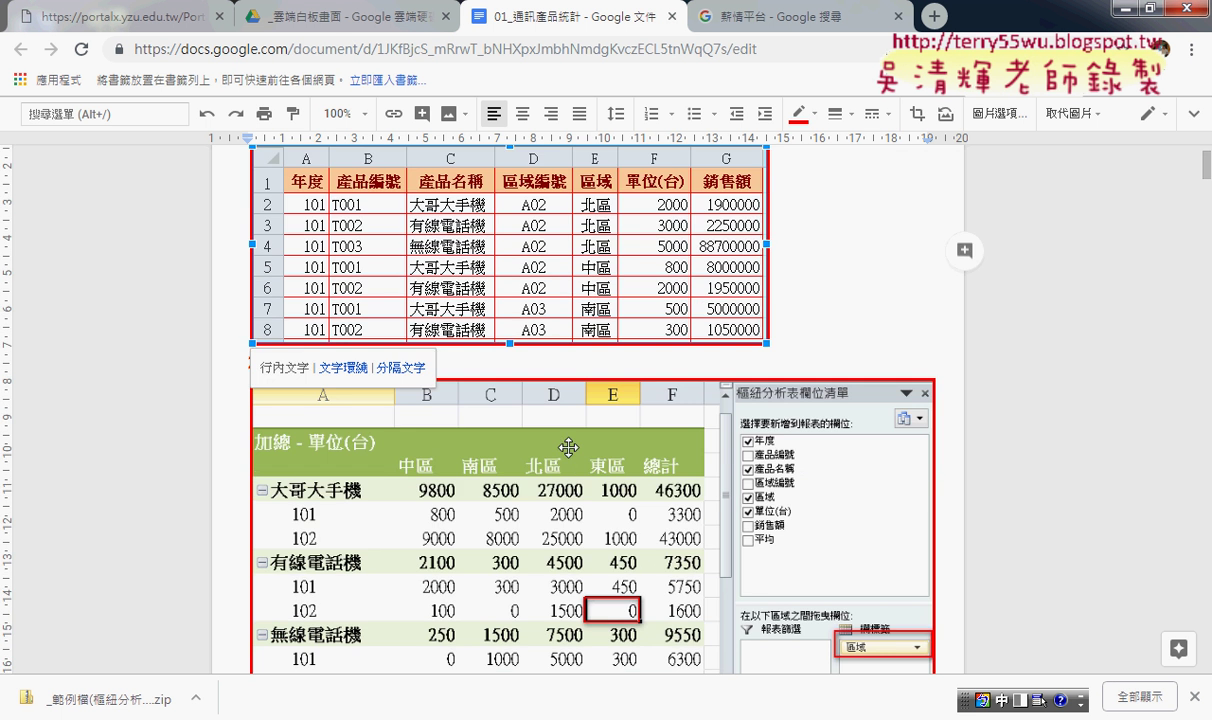
pyautogui.scroll(-2, 621, 434)
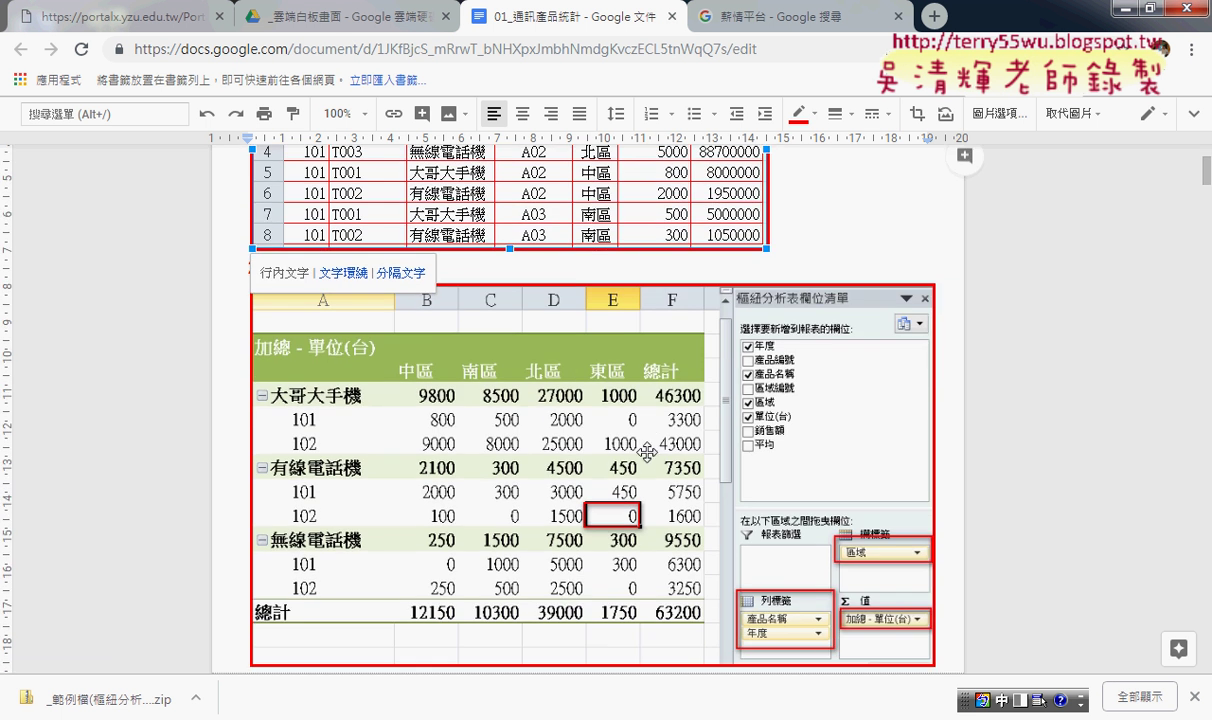
pyautogui.scroll(-1, 648, 452)
pyautogui.scroll(-2, 650, 451)
pyautogui.scroll(-2, 658, 449)
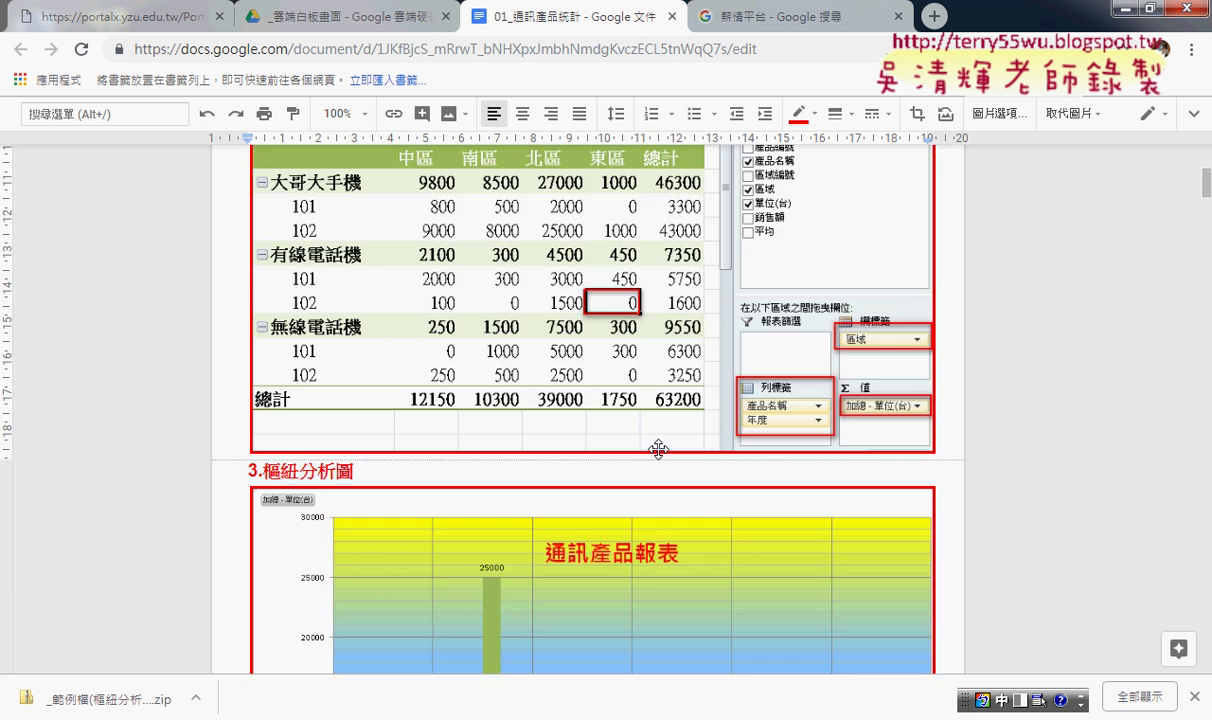
# Scroll back up the example document and switch to the Excel workbook.
pyautogui.scroll(3, 658, 449)
pyautogui.scroll(3, 645, 390)
pyautogui.scroll(3, 630, 322)
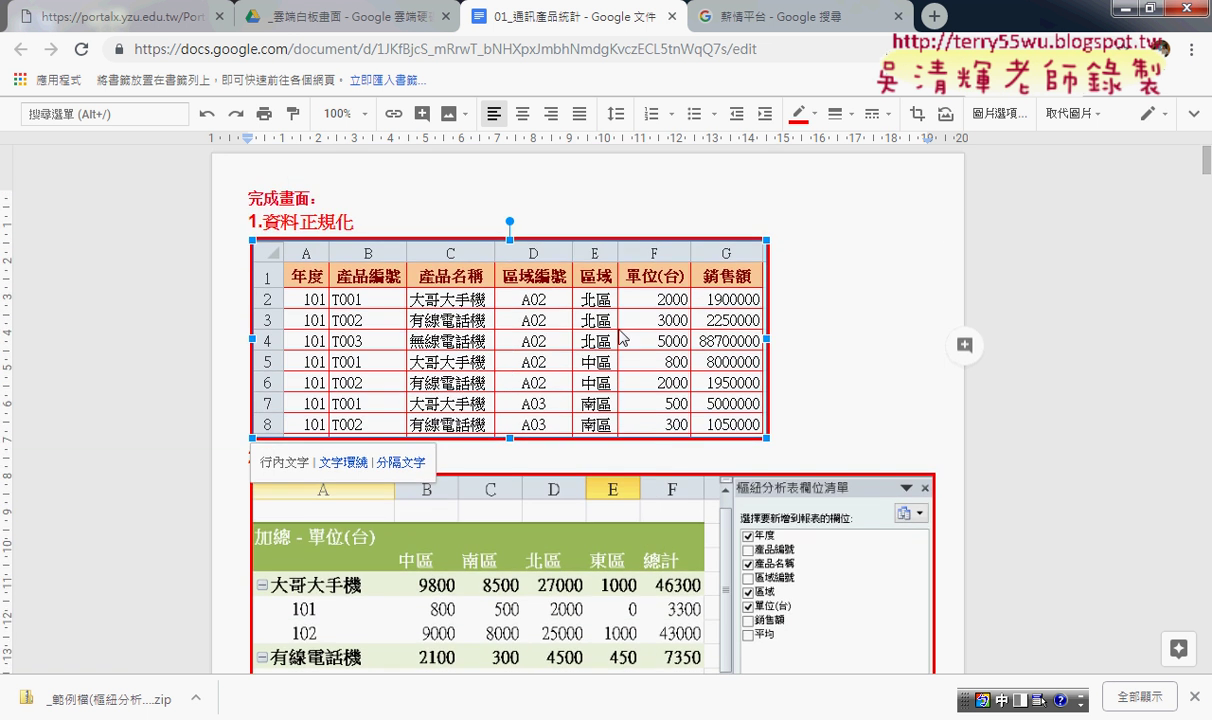
pyautogui.click(819, 369)
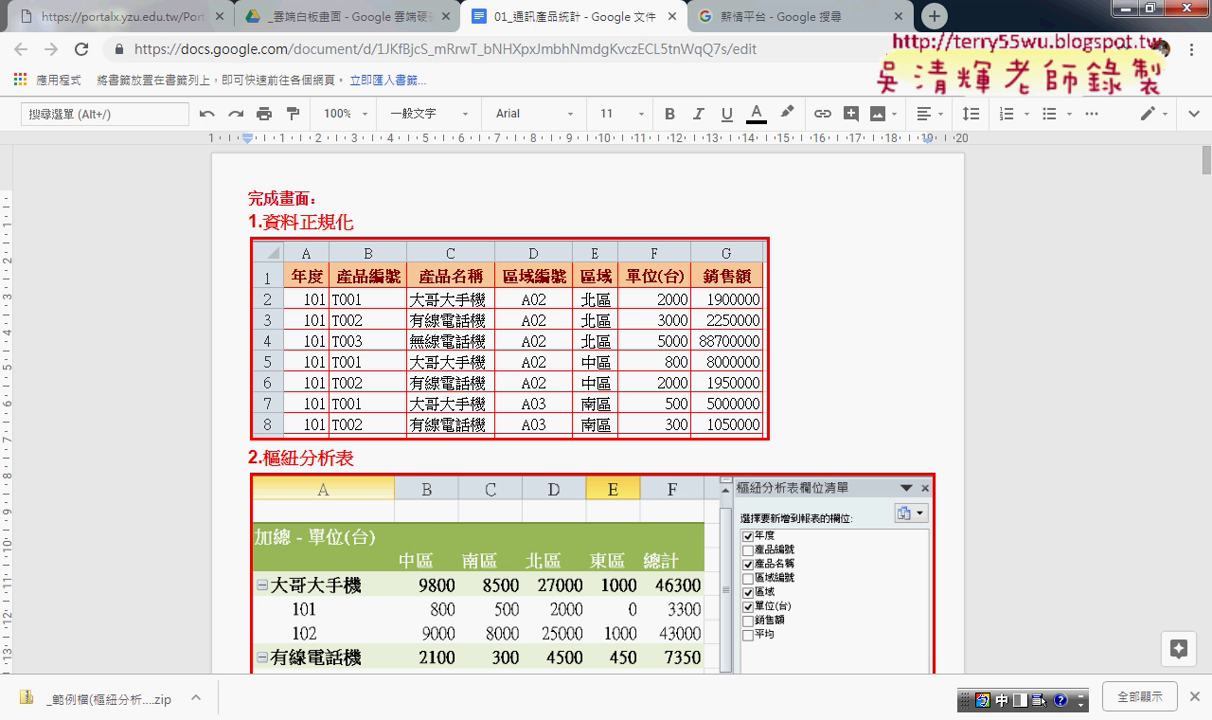
pyautogui.click(345, 612)
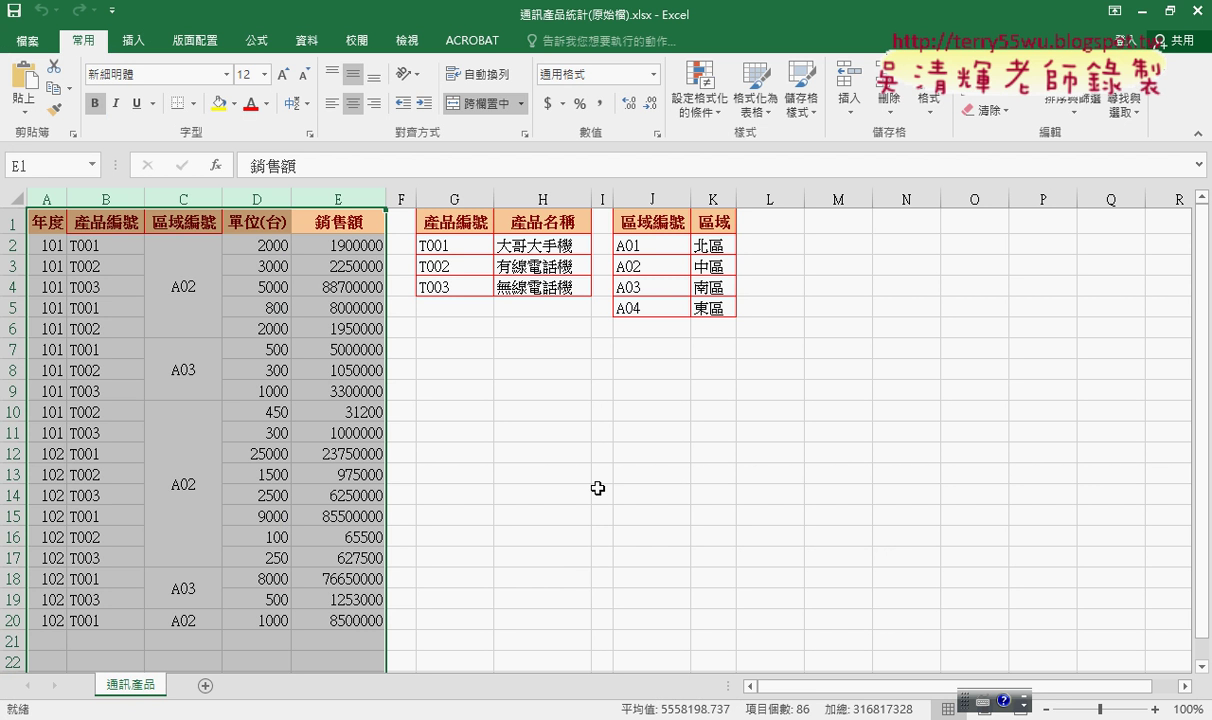
# Inspect the 產品編號 column B and the 產品名稱 lookup column H in the workbook.
pyautogui.click(256, 411)
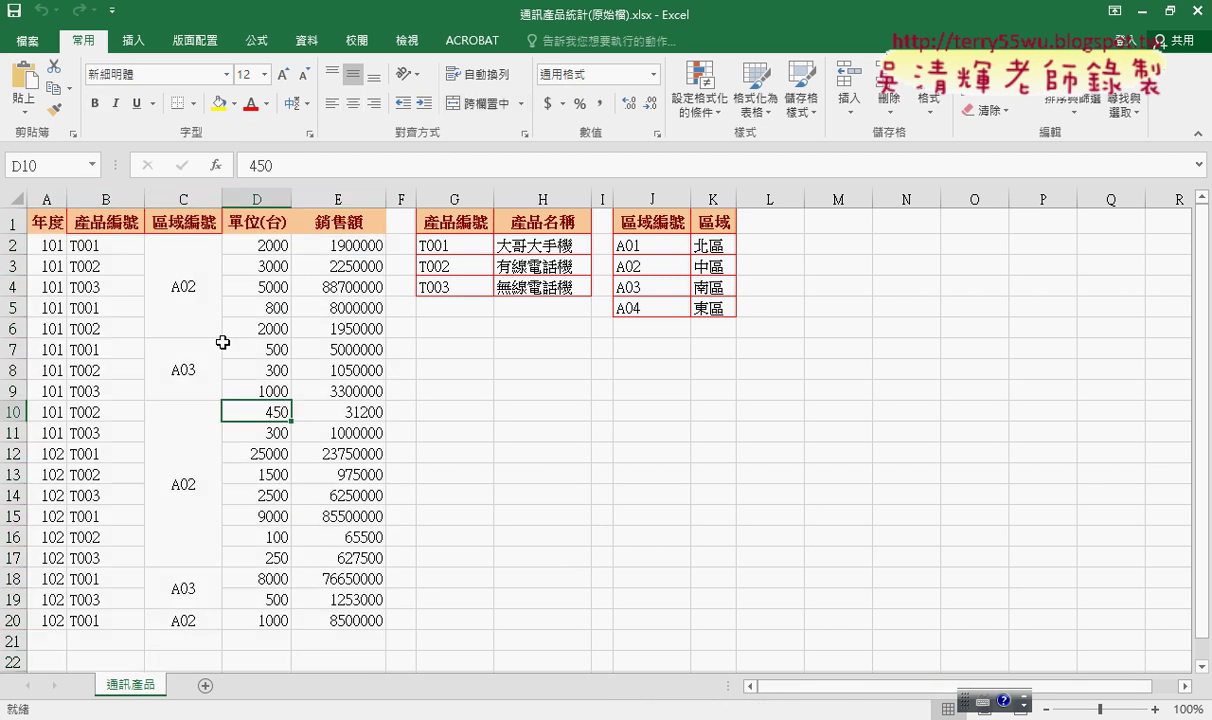
pyautogui.click(120, 197)
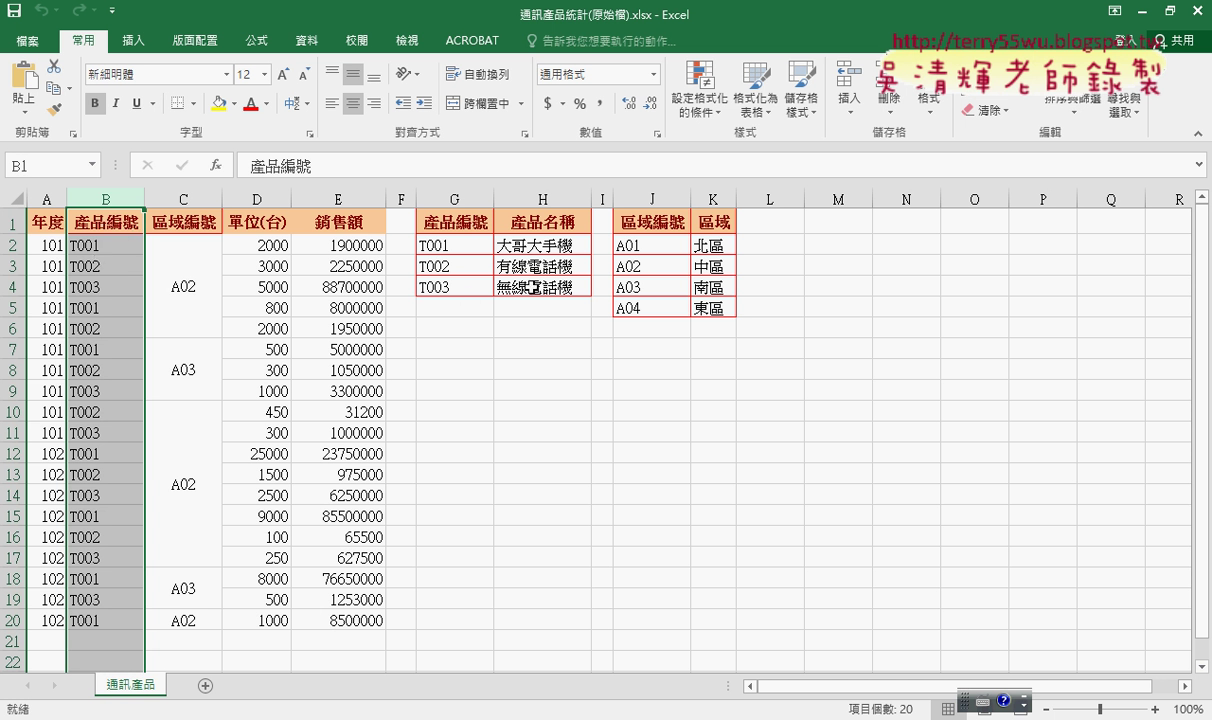
pyautogui.click(543, 197)
pyautogui.click(118, 193)
# Compare the example document's finished table with the workbook, switching between them.
pyautogui.moveTo(165, 585)
pyautogui.click(160, 625)
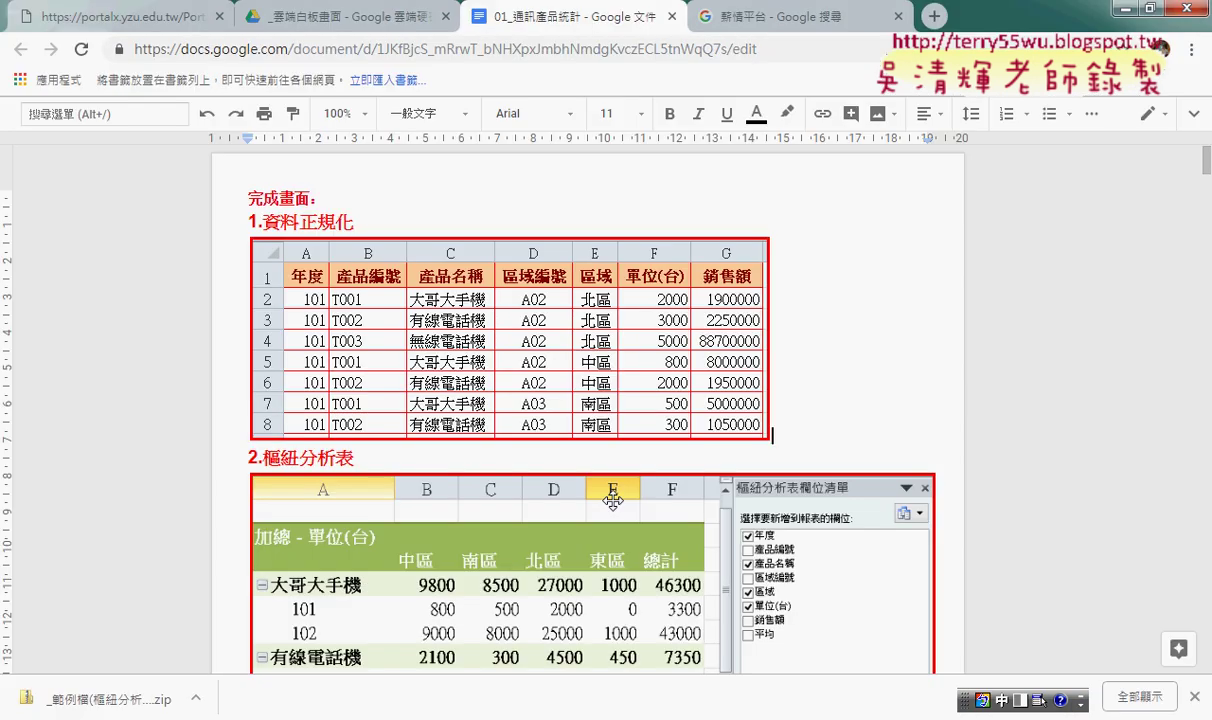
pyautogui.scroll(-2, 400, 400)
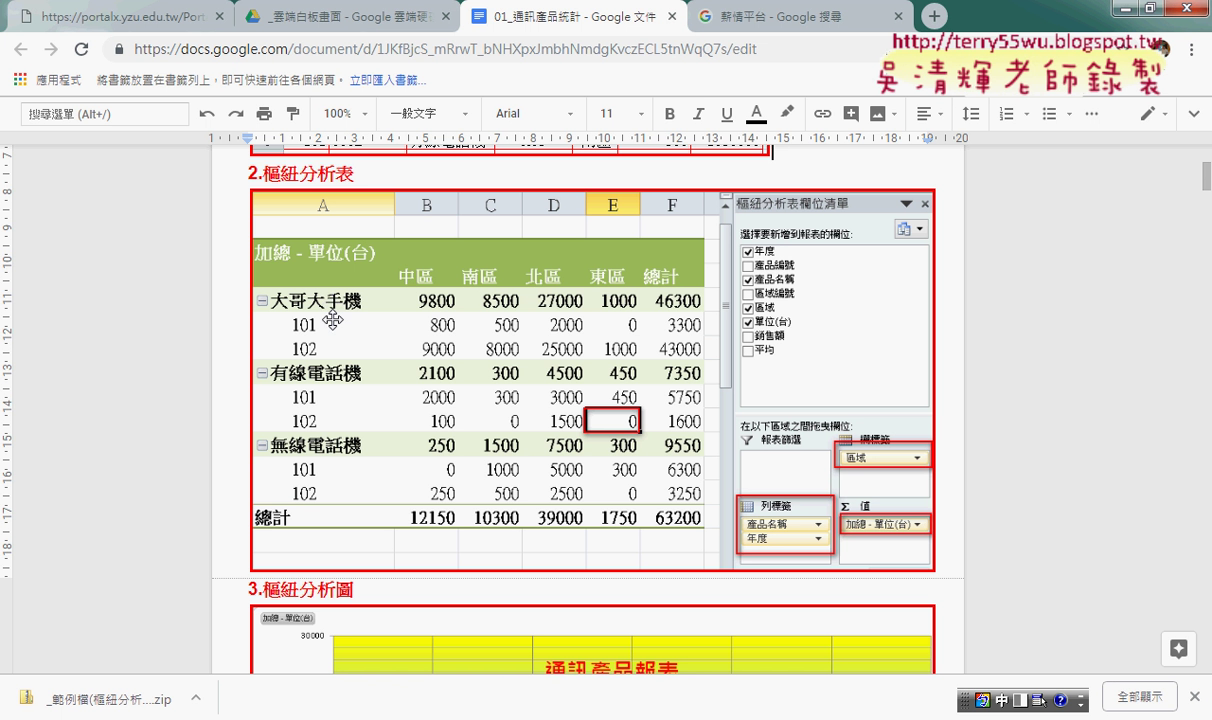
pyautogui.hotkey('alt', 'Tab')
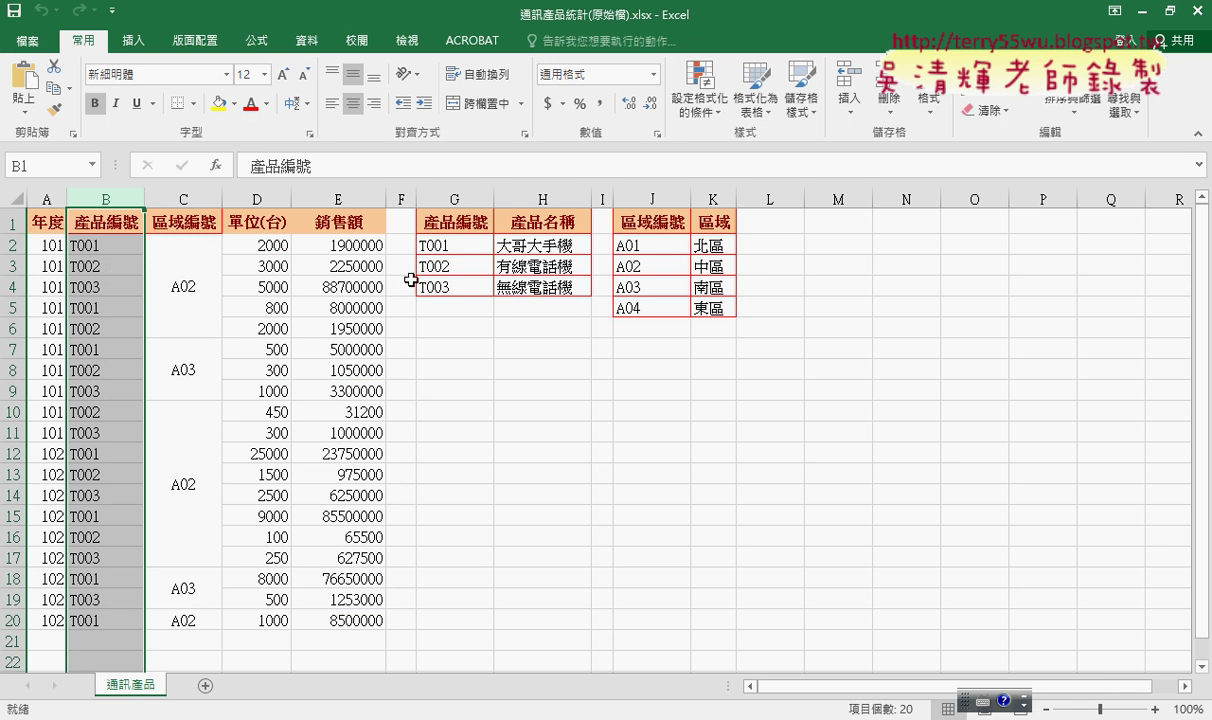
pyautogui.hotkey('alt', 'Tab')
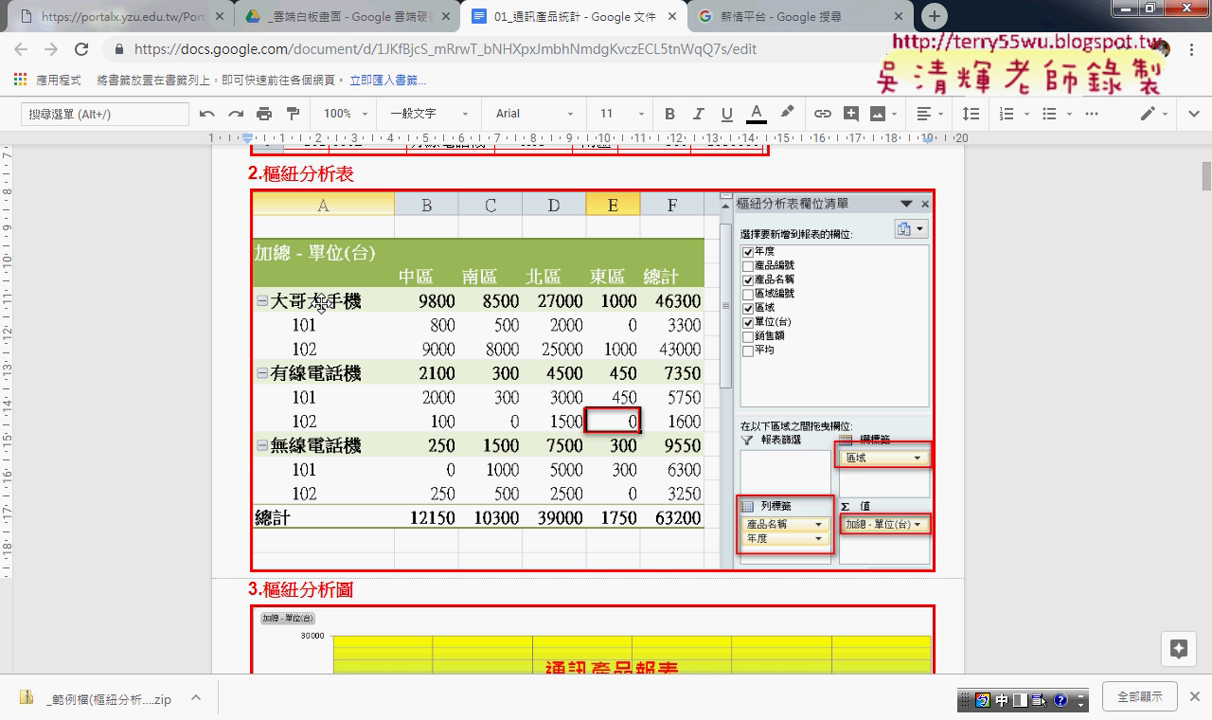
pyautogui.scroll(3, 333, 300)
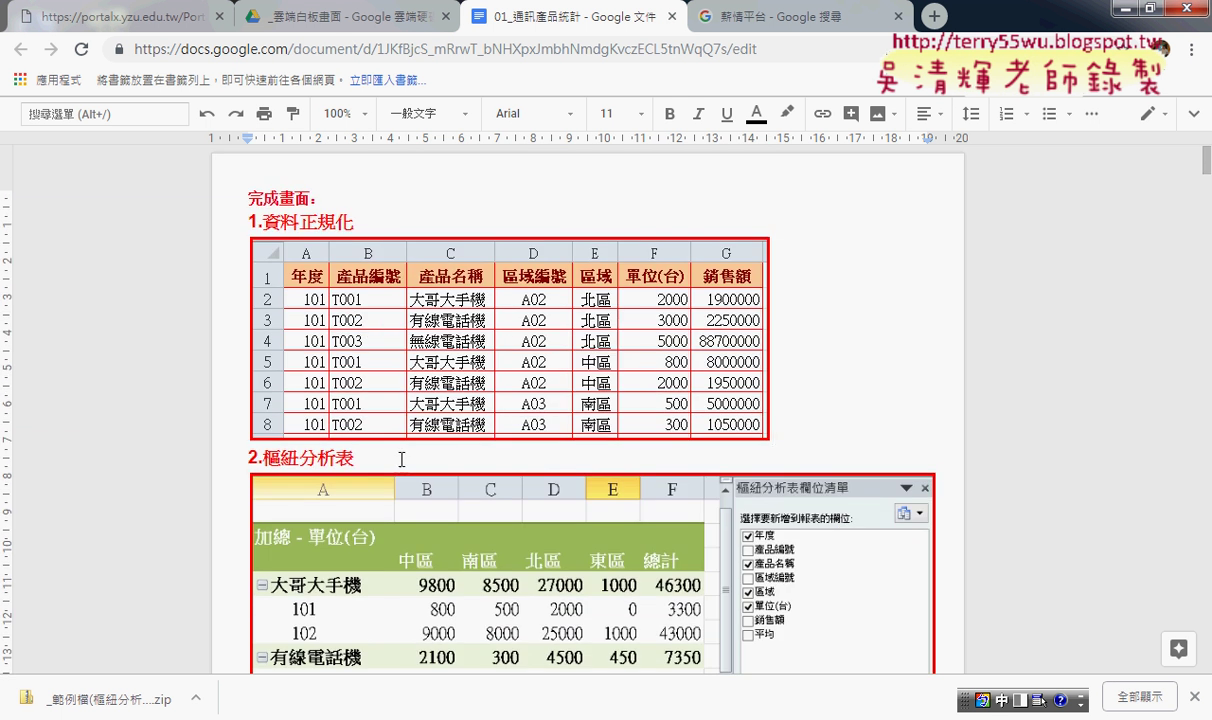
pyautogui.hotkey('alt', 'Tab')
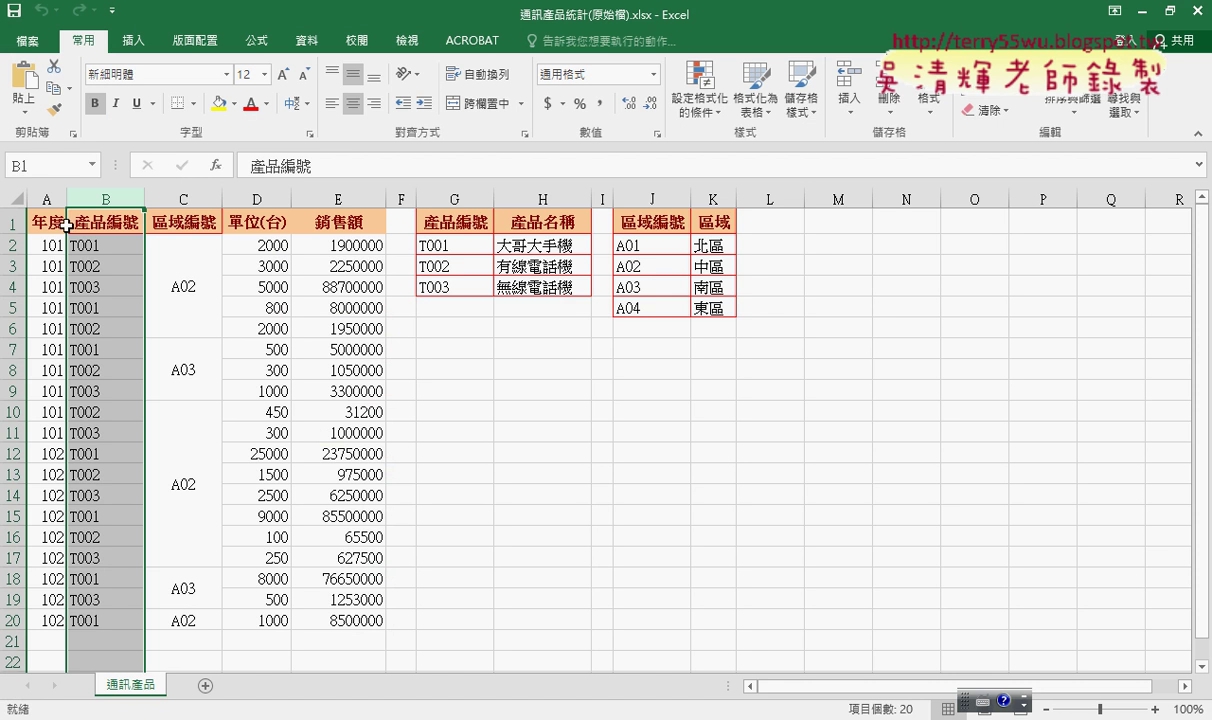
# Select the data range A1:E20, check it against the example, and return to the workbook.
pyautogui.moveTo(45, 222); pyautogui.dragTo(352, 612)
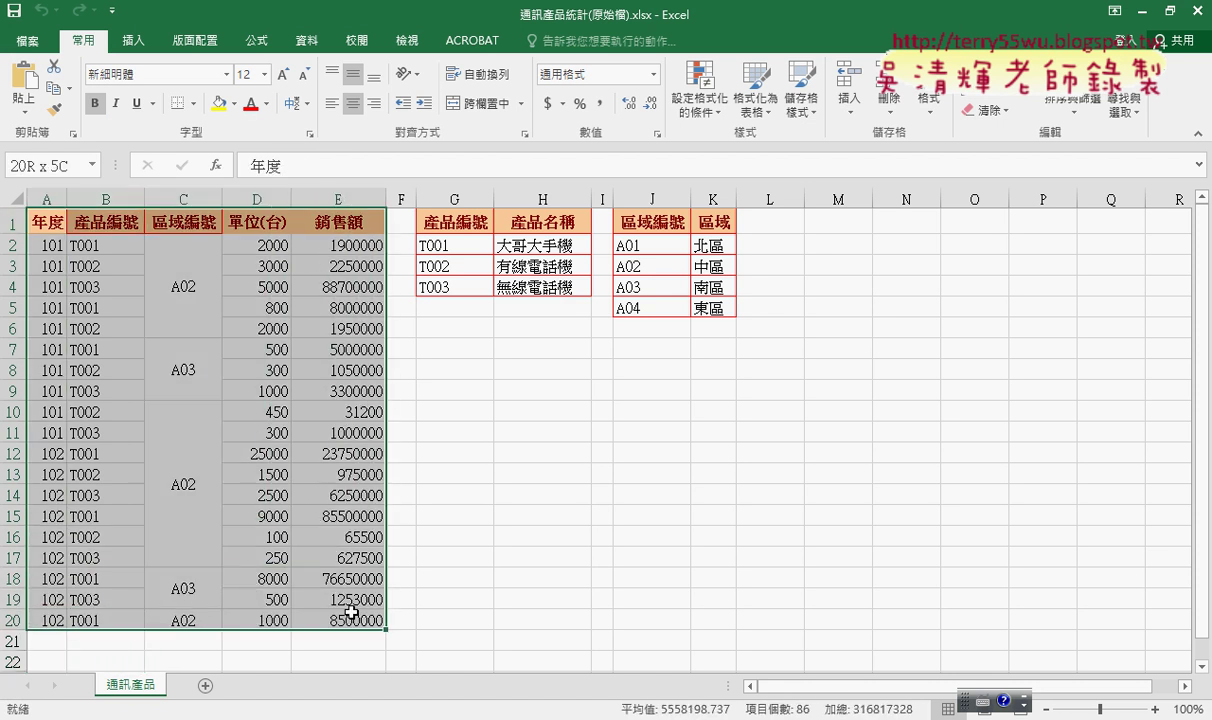
pyautogui.click(1148, 14)
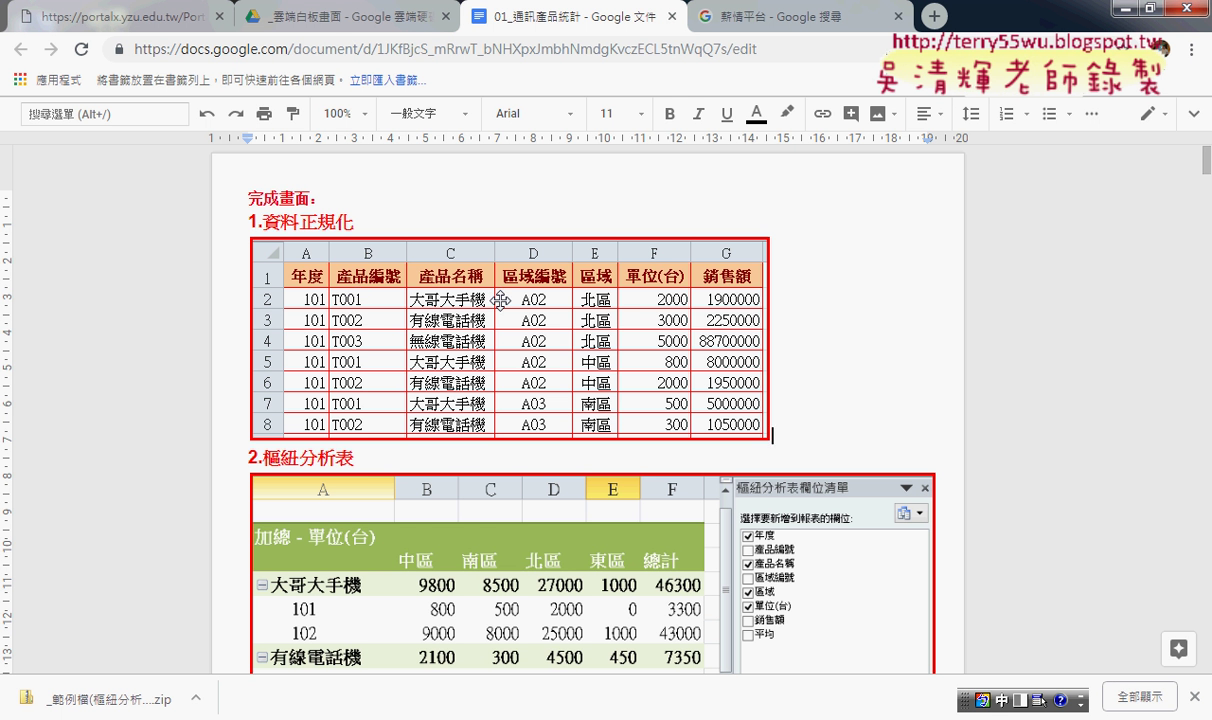
pyautogui.hotkey('alt', 'Tab')
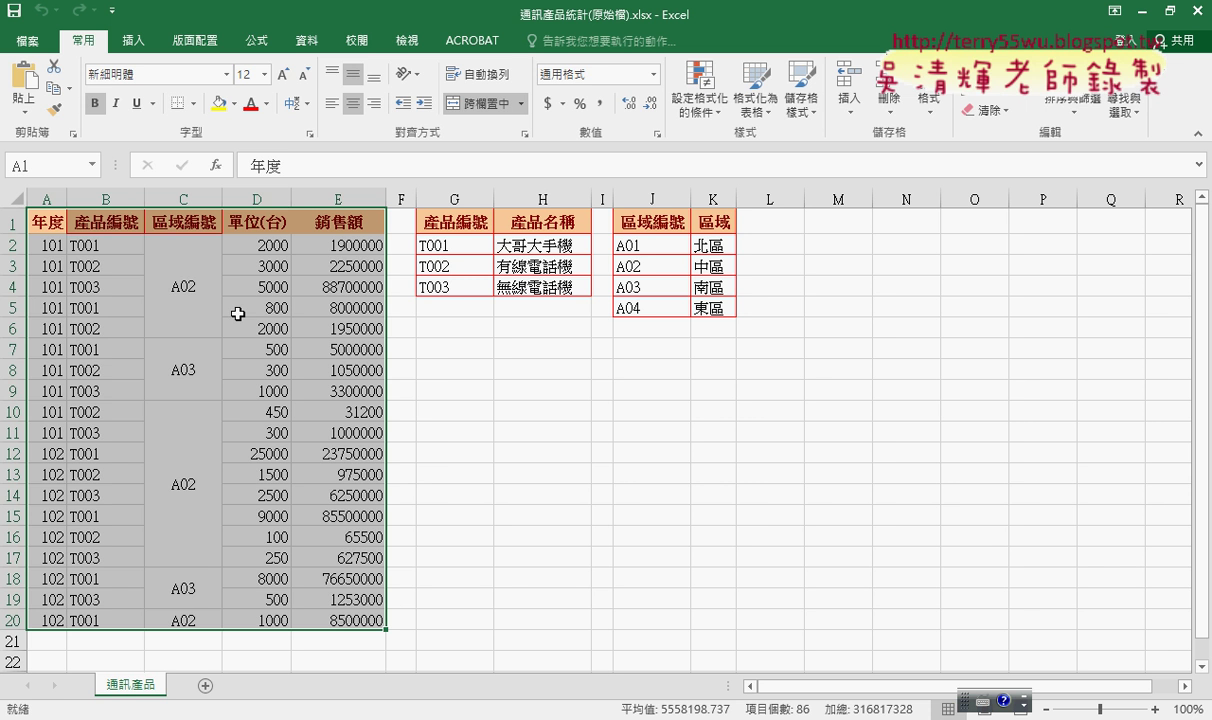
# Insert a blank column C before the 區域編號 region codes.
pyautogui.click(101, 221)
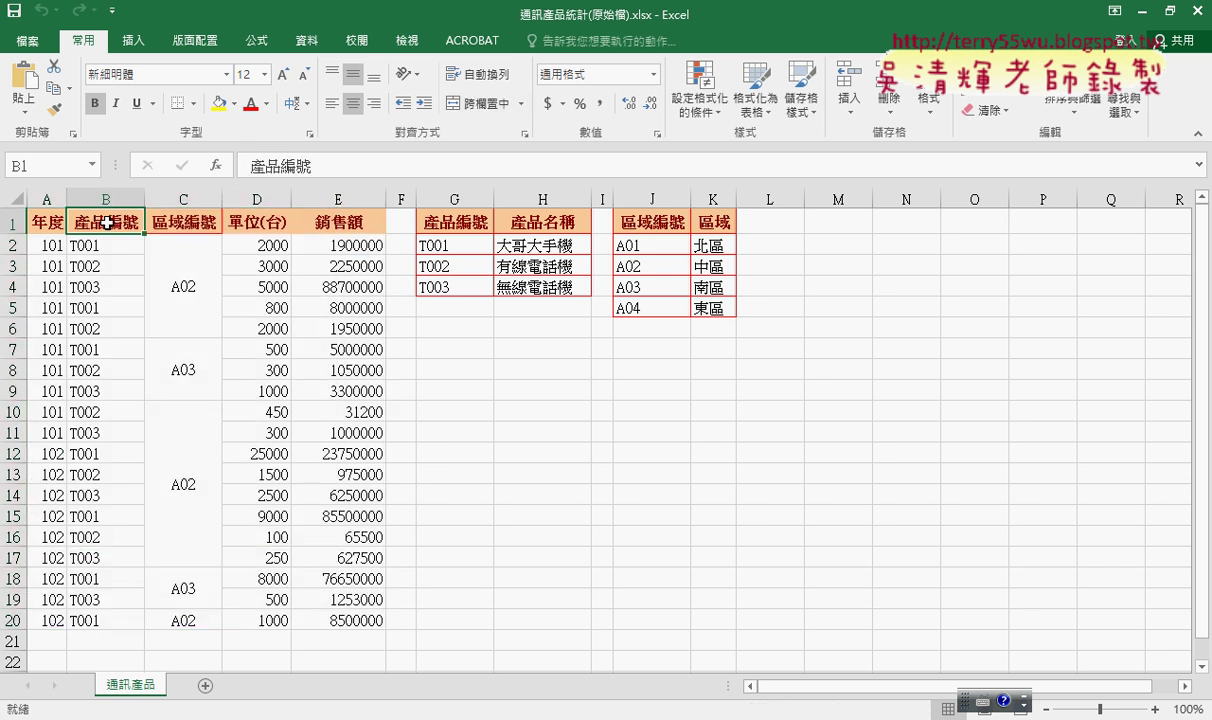
pyautogui.click(187, 198)
pyautogui.rightClick(197, 245)
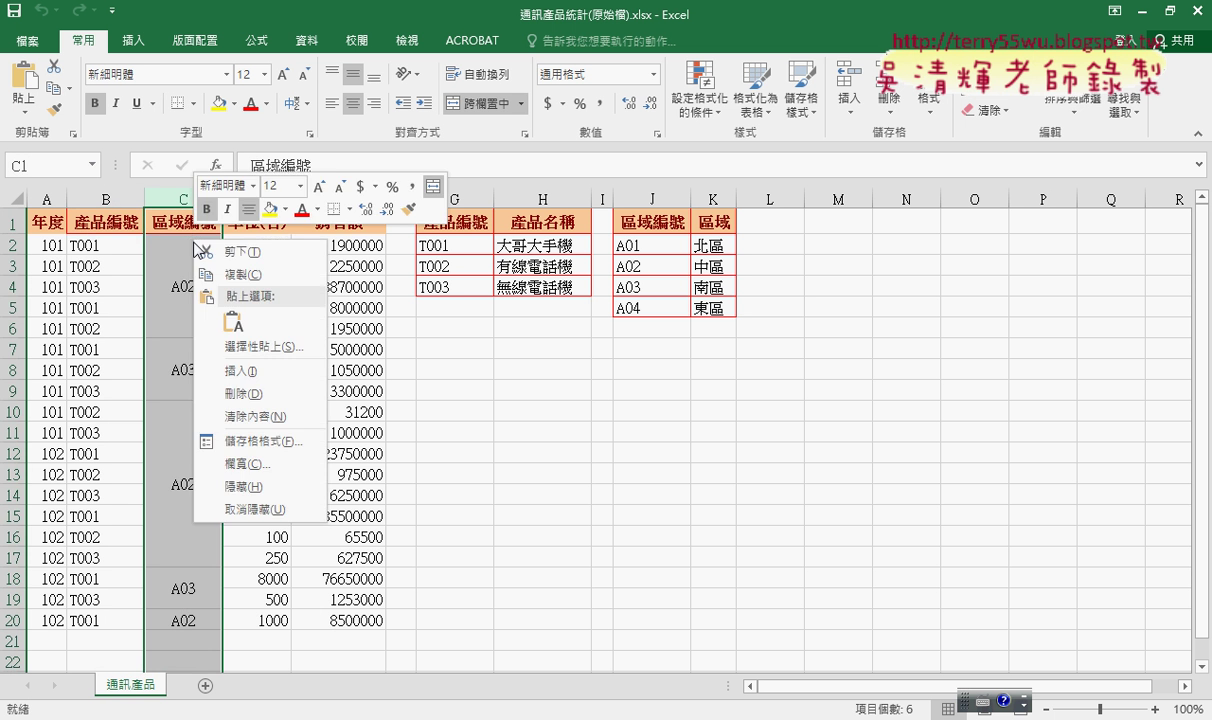
pyautogui.click(178, 198)
pyautogui.rightClick(173, 249)
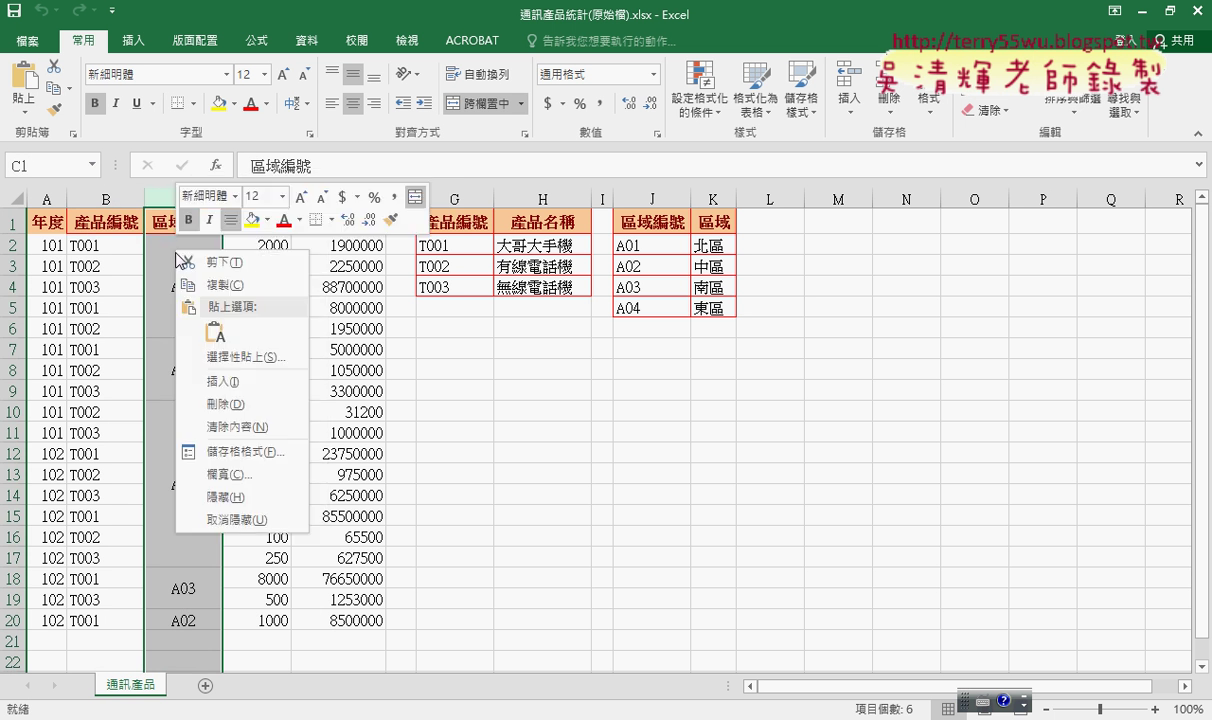
pyautogui.click(227, 382)
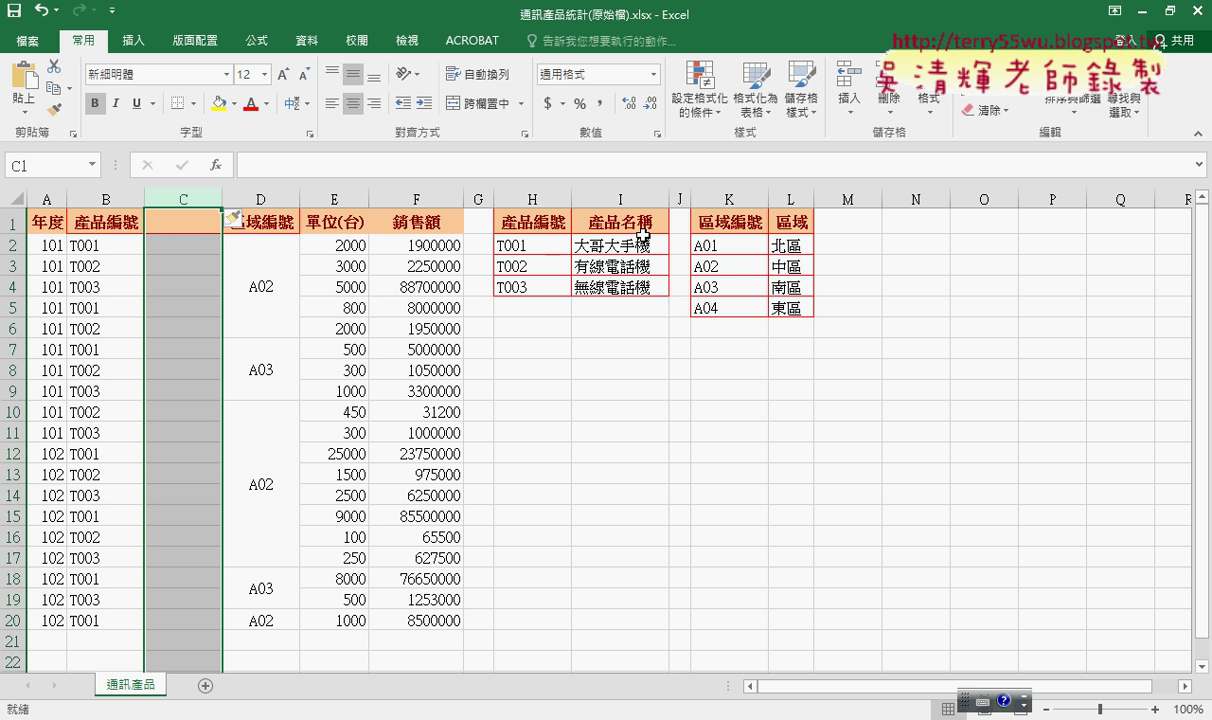
# Copy the 產品名稱 header from I1 into C1.
pyautogui.click(647, 223)
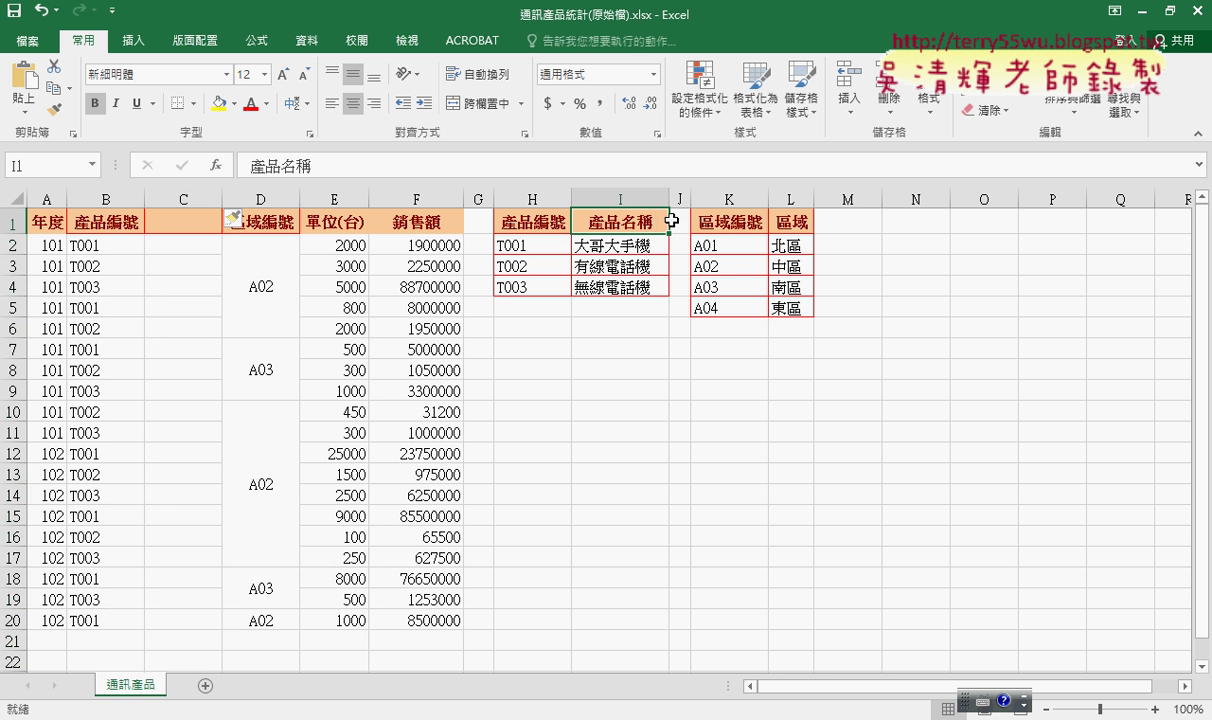
pyautogui.hotkey('ctrl', 'c')
pyautogui.click(182, 220)
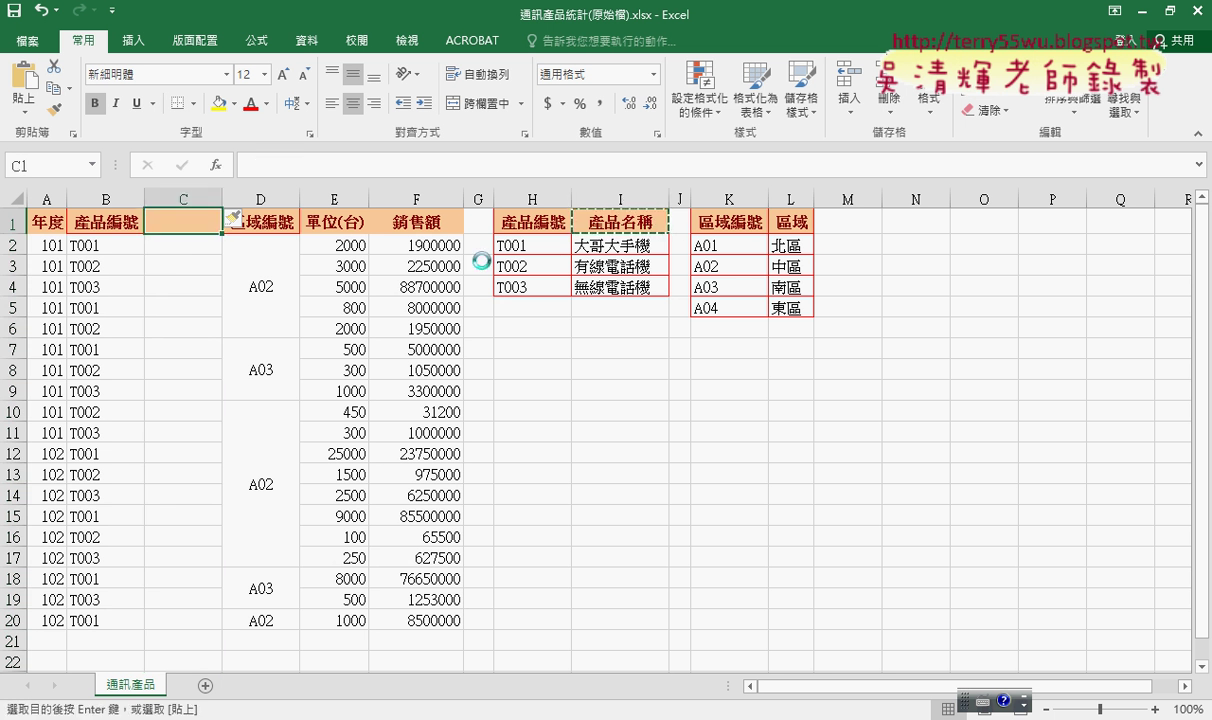
pyautogui.hotkey('ctrl', 'v')
pyautogui.click(184, 247)
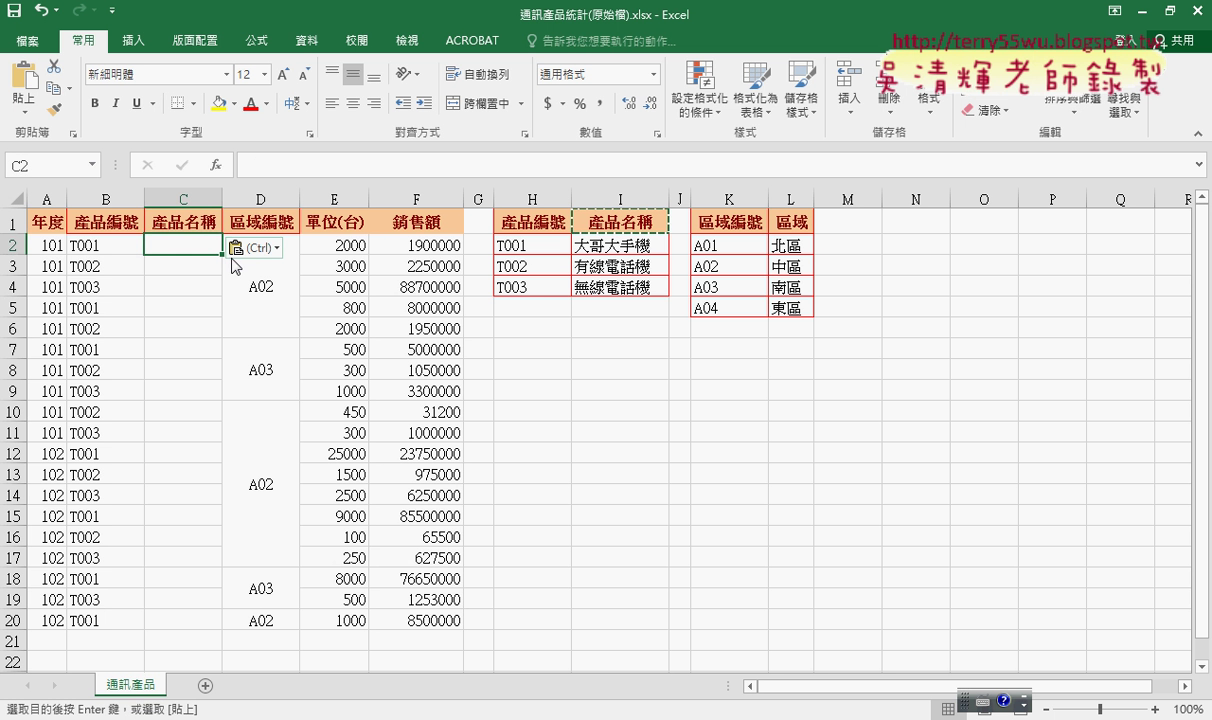
pyautogui.click(119, 236)
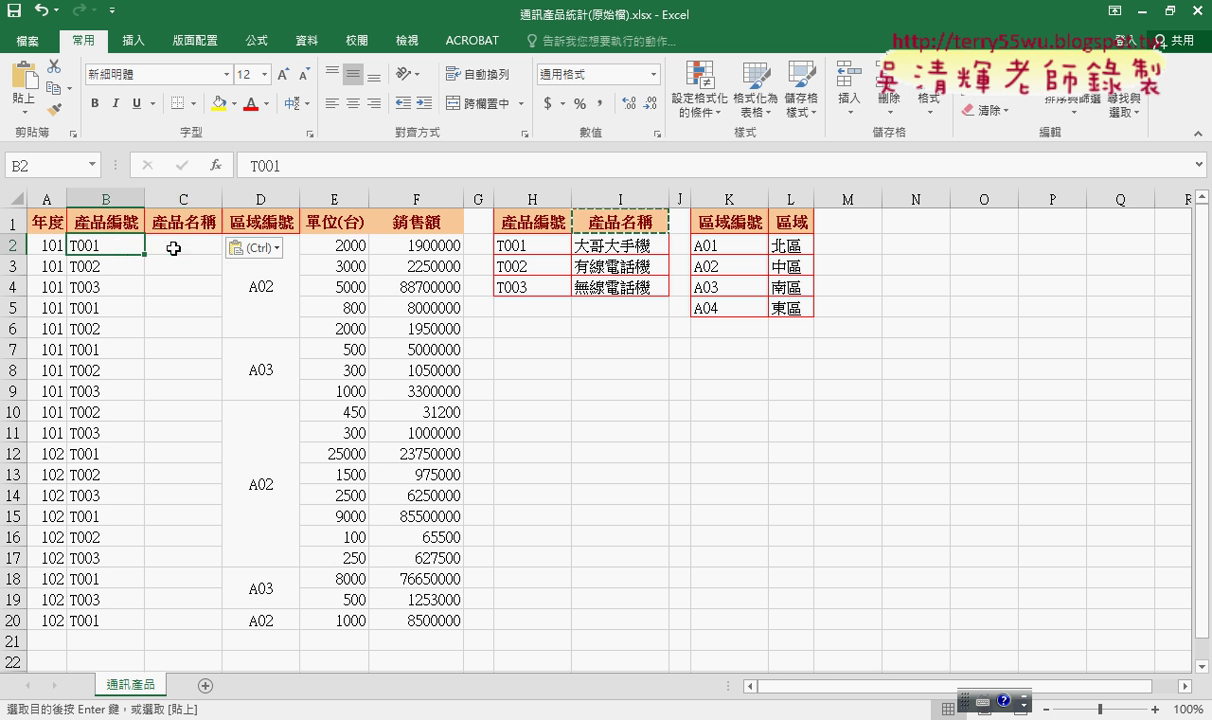
pyautogui.click(595, 240)
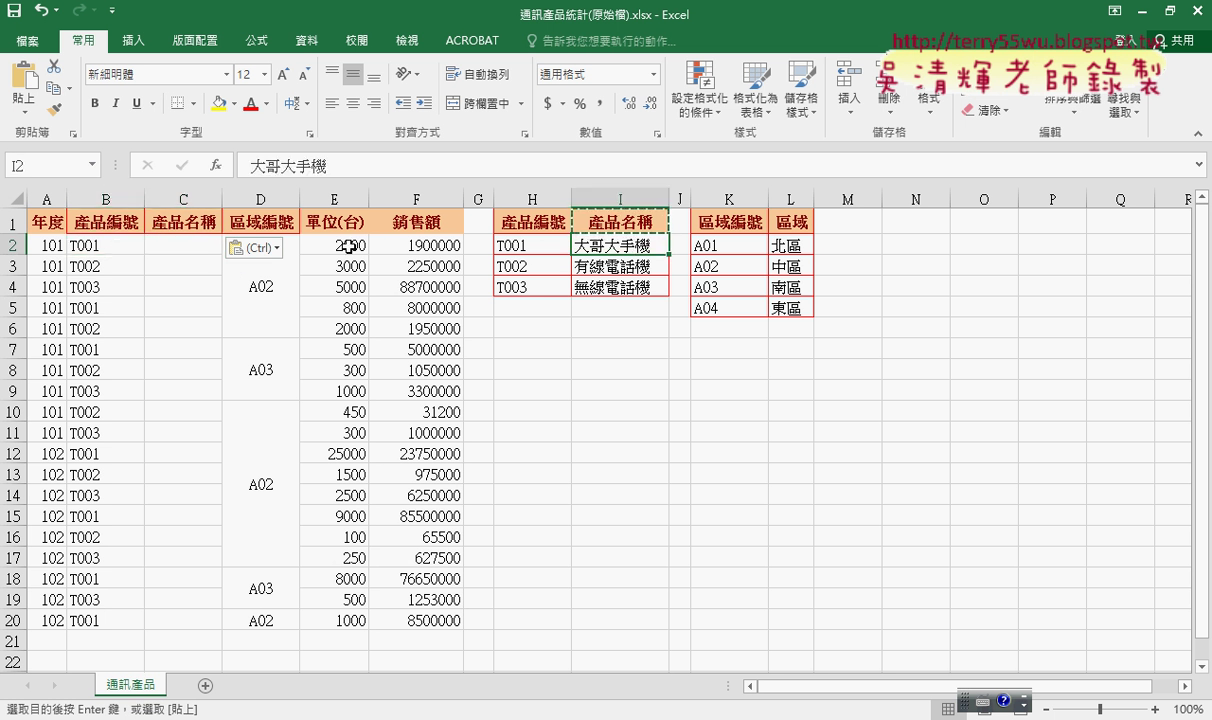
pyautogui.click(176, 242)
pyautogui.click(105, 258)
pyautogui.click(617, 266)
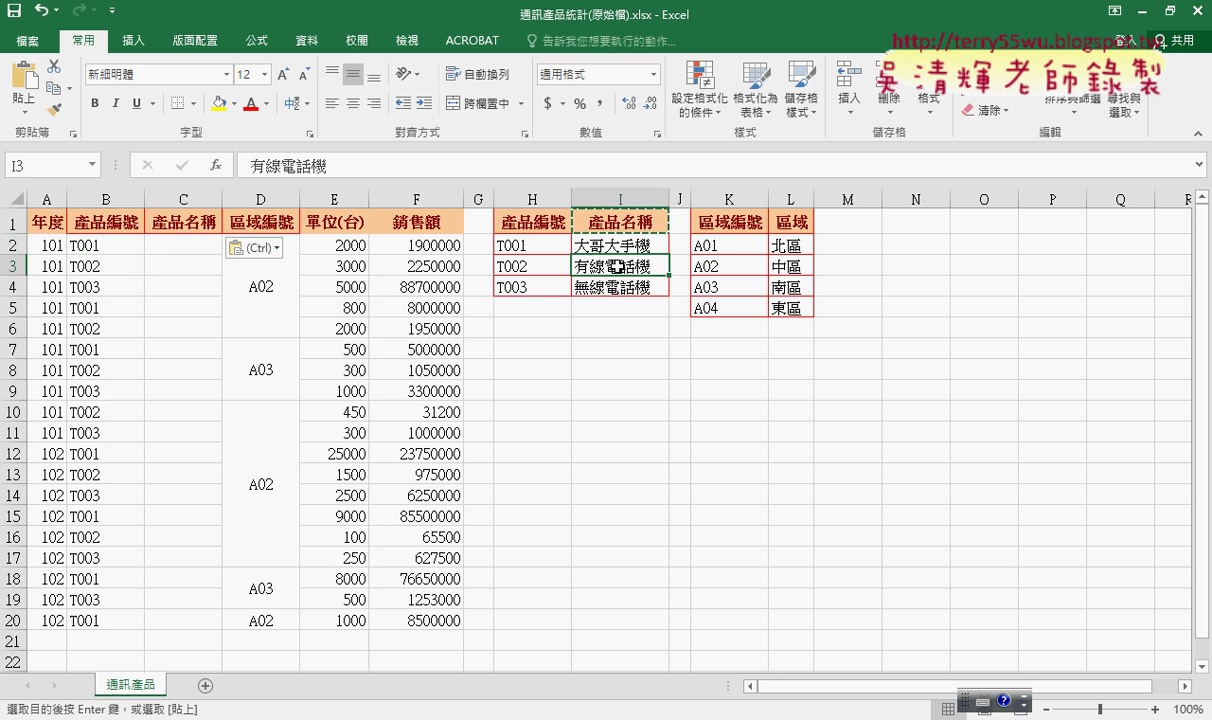
pyautogui.click(193, 270)
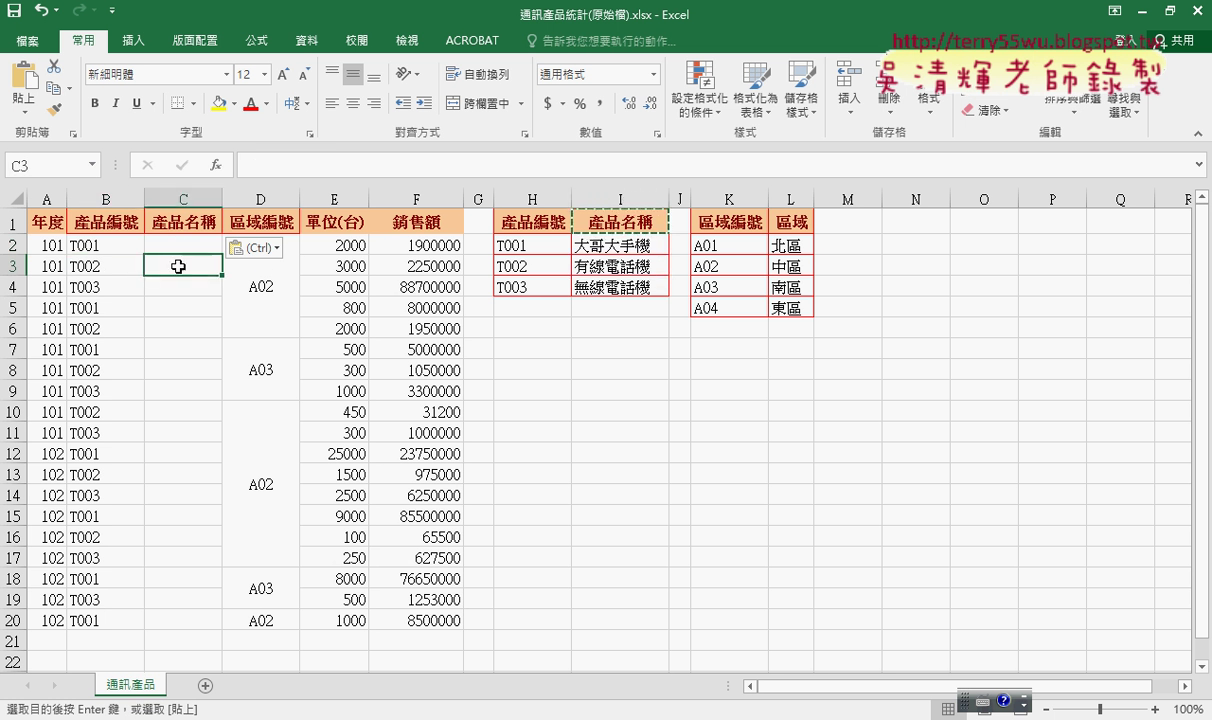
pyautogui.click(108, 244)
pyautogui.click(618, 245)
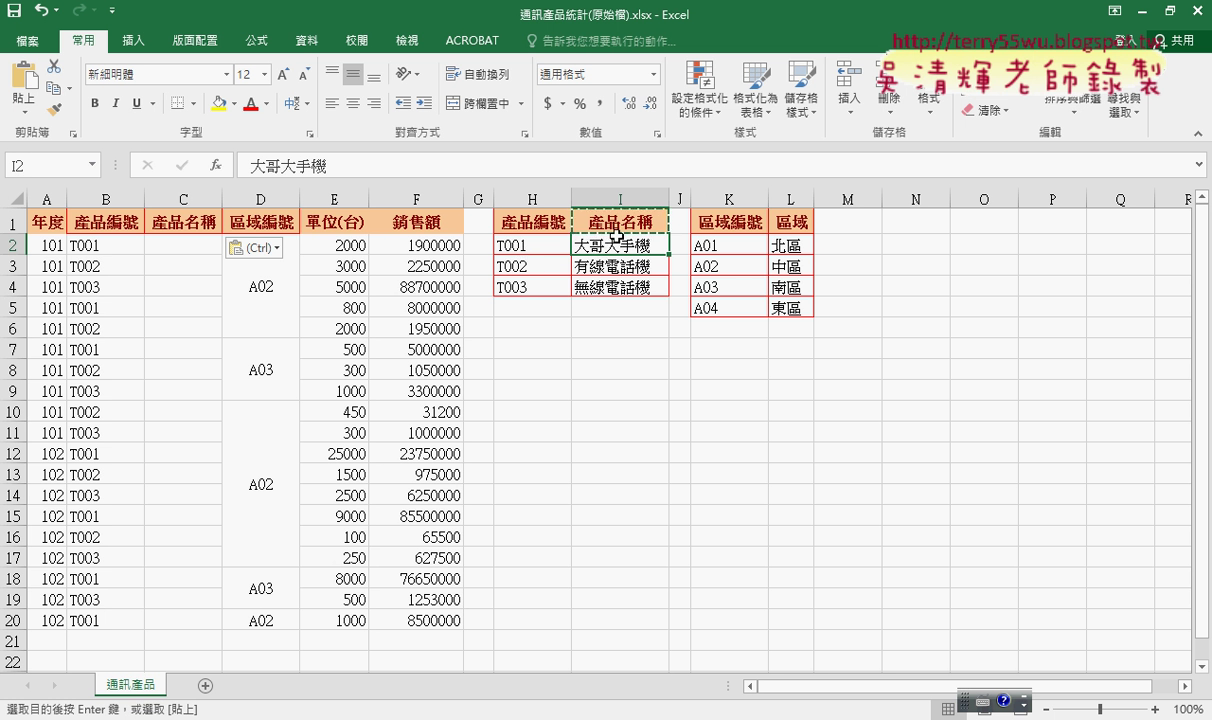
pyautogui.click(179, 244)
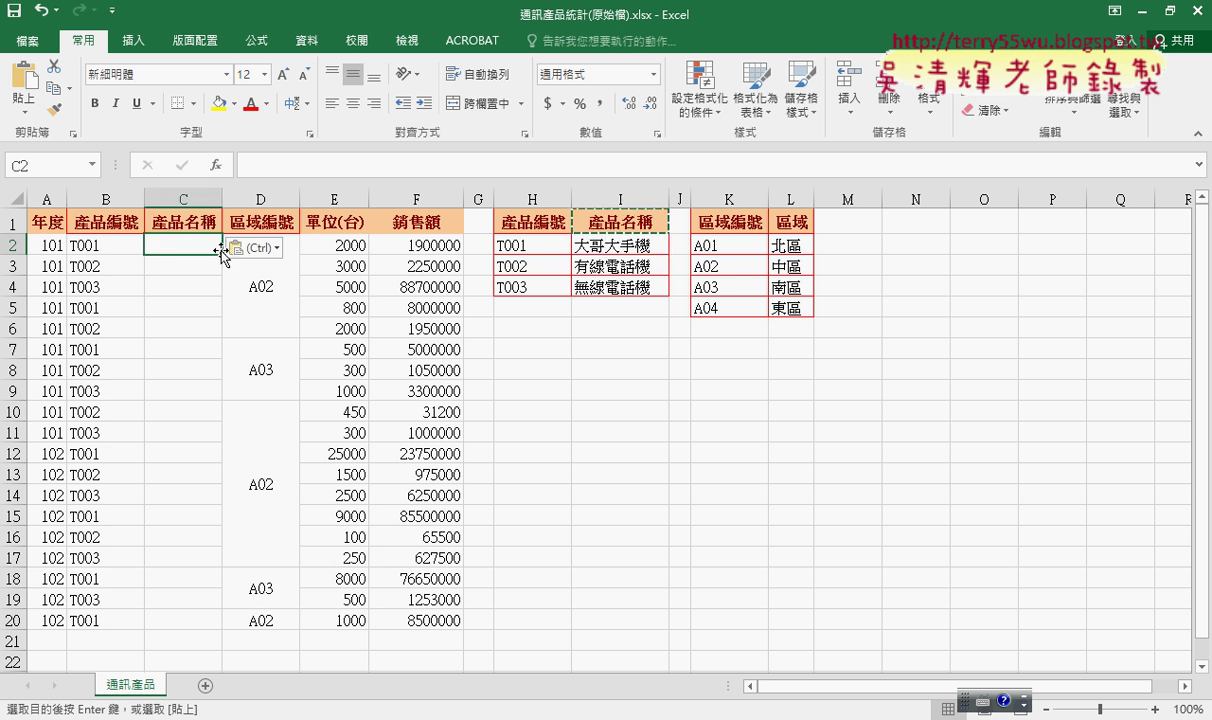
pyautogui.click(218, 165)
pyautogui.click(520, 255)
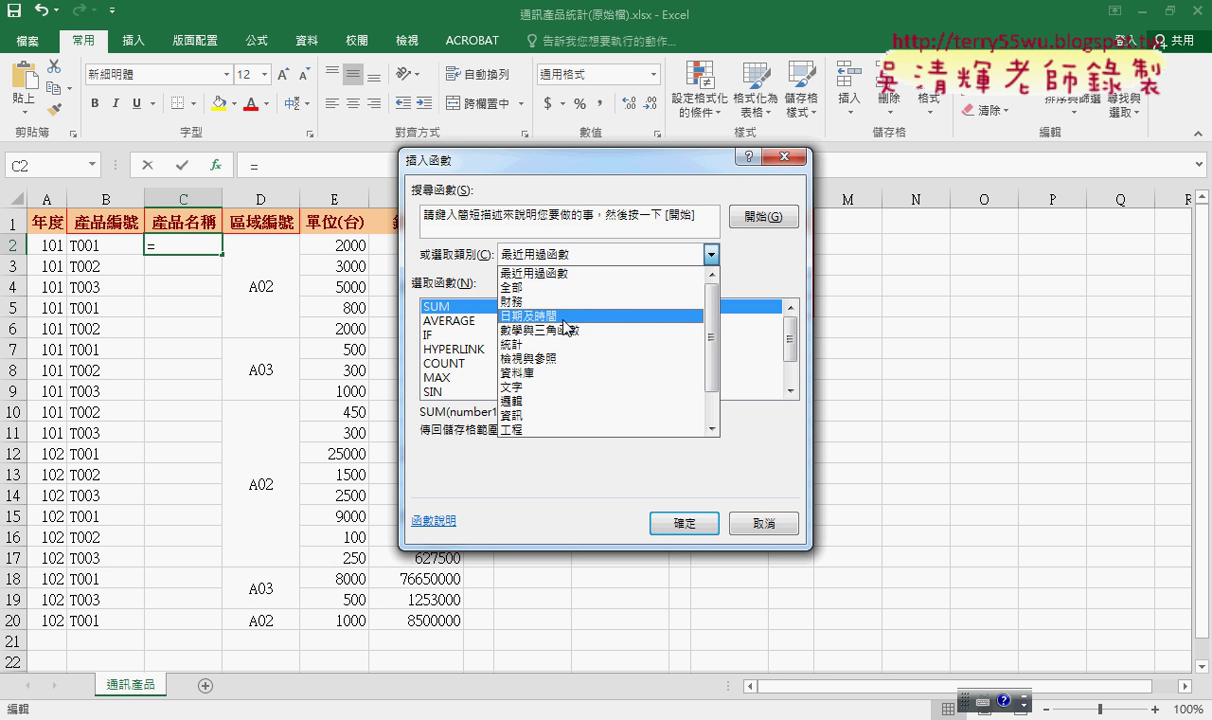
pyautogui.click(567, 358)
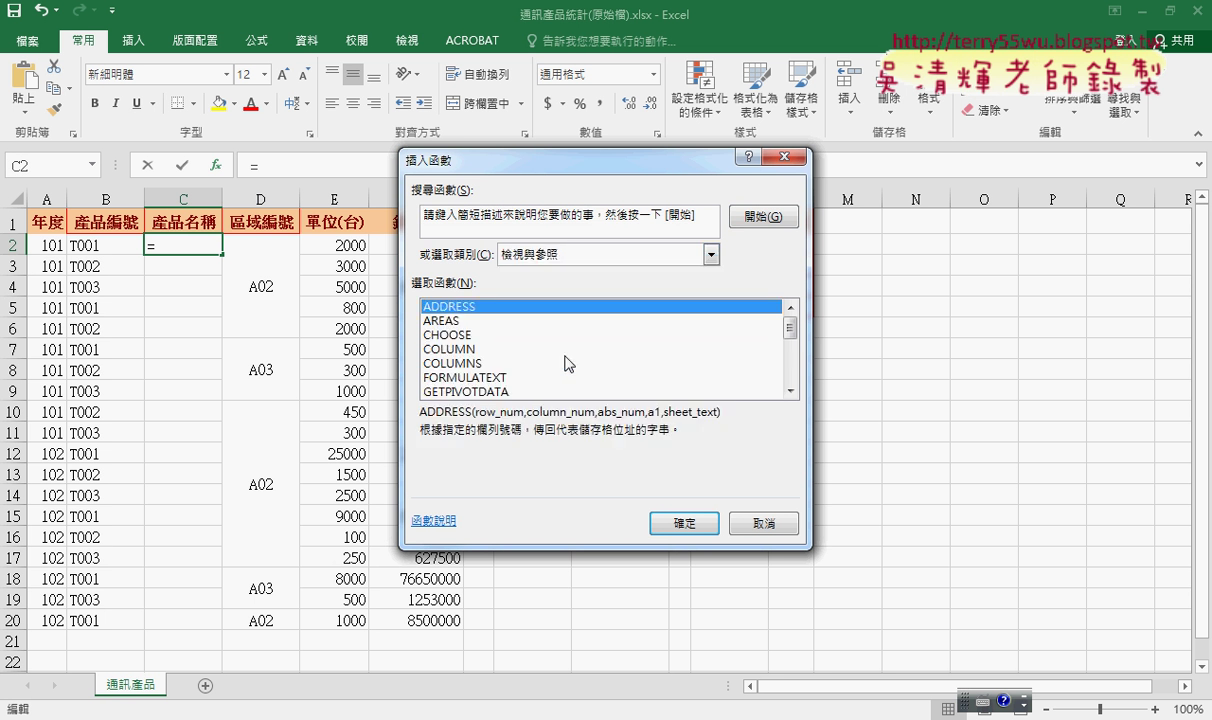
pyautogui.click(790, 358)
pyautogui.moveTo(790, 358); pyautogui.dragTo(790, 378)
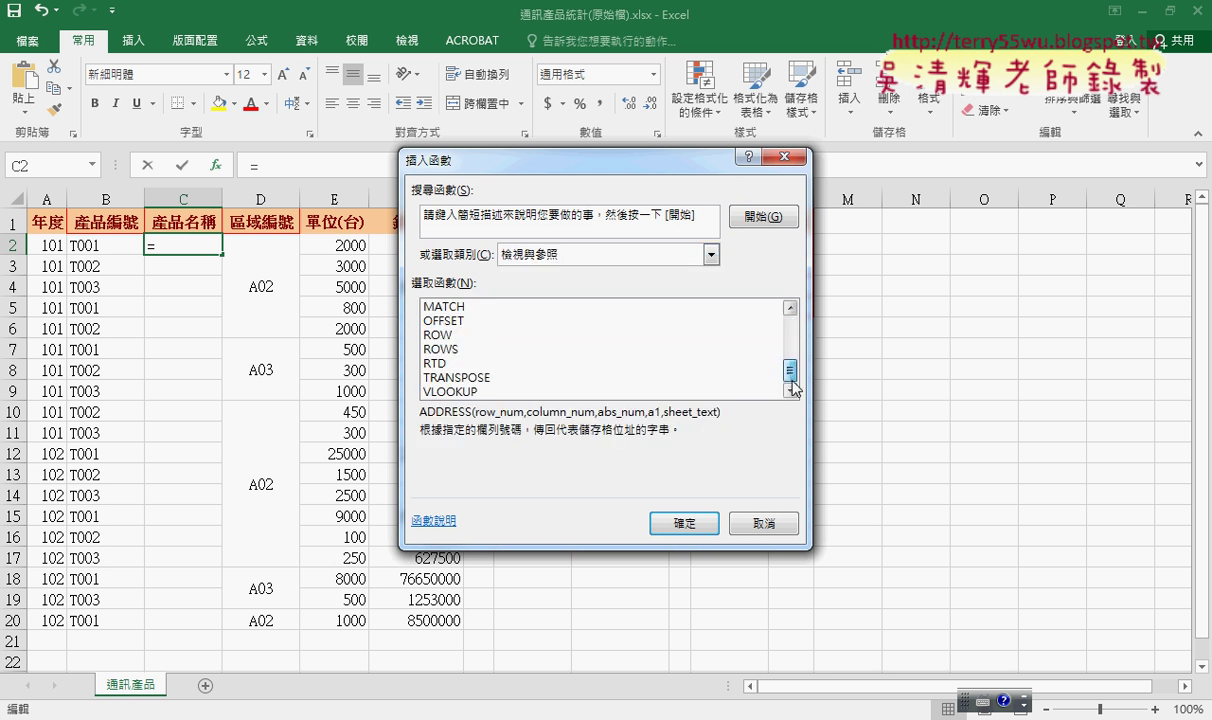
pyautogui.click(445, 391)
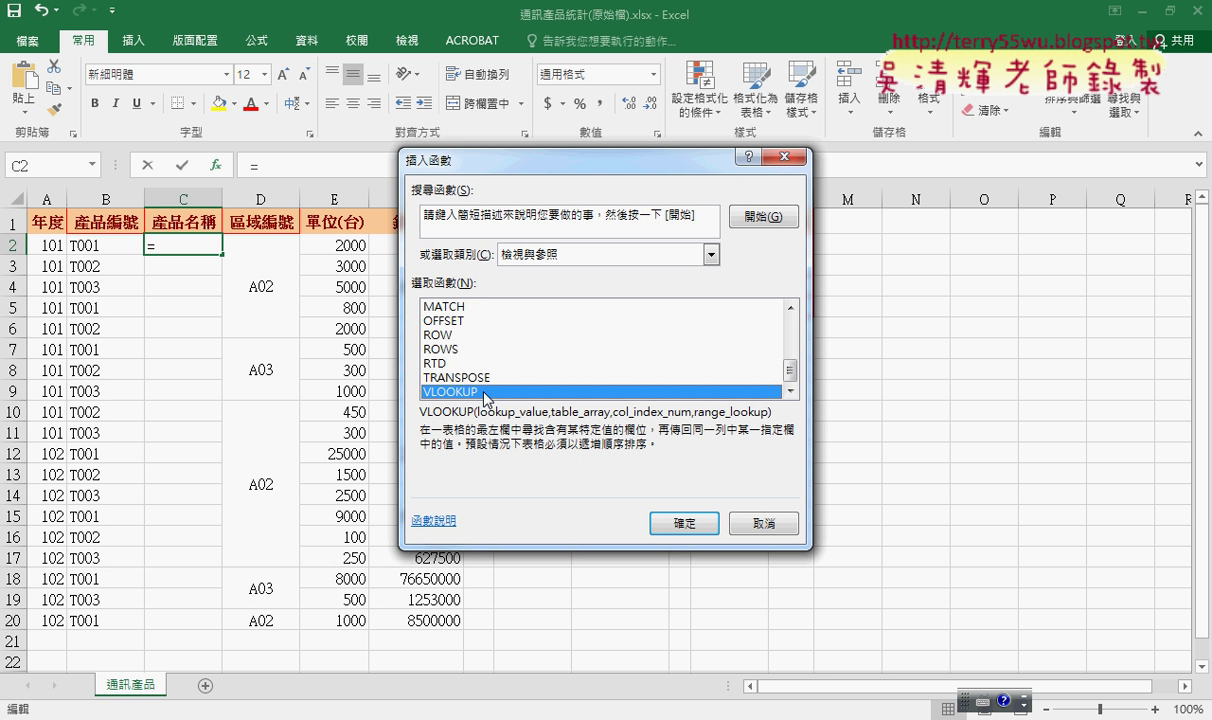
pyautogui.click(763, 524)
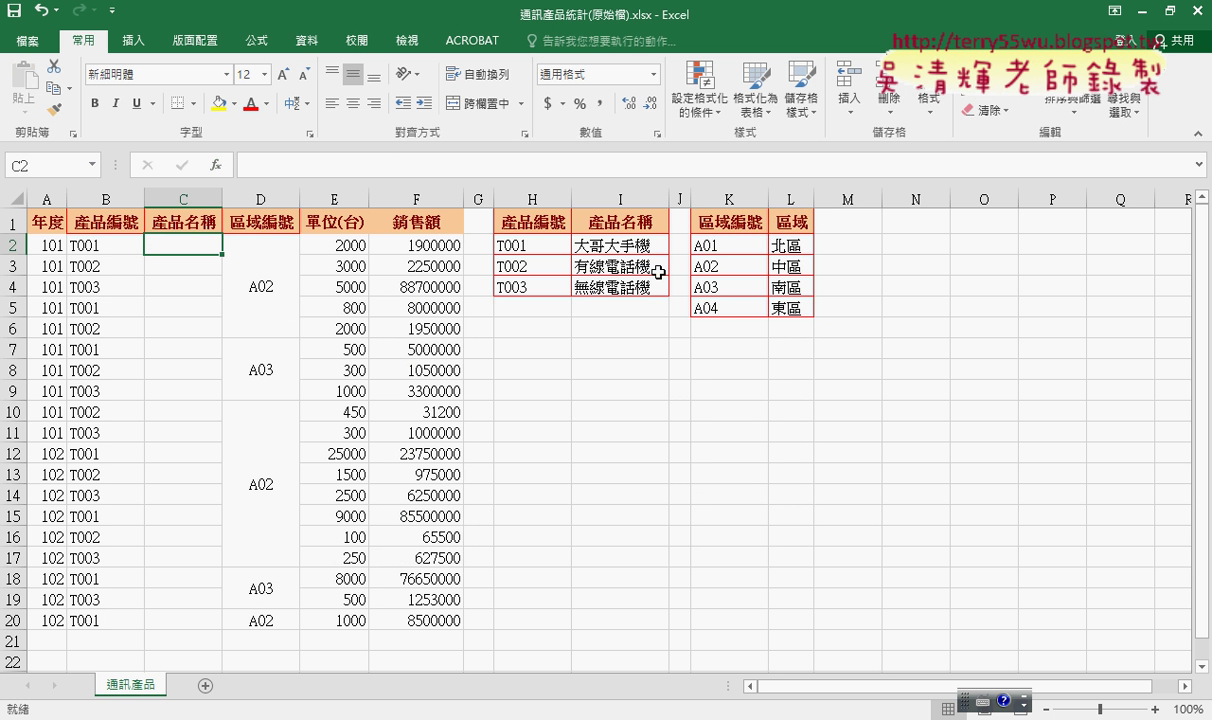
# Insert a blank column E before the 單位(台) unit quantities.
pyautogui.click(324, 191)
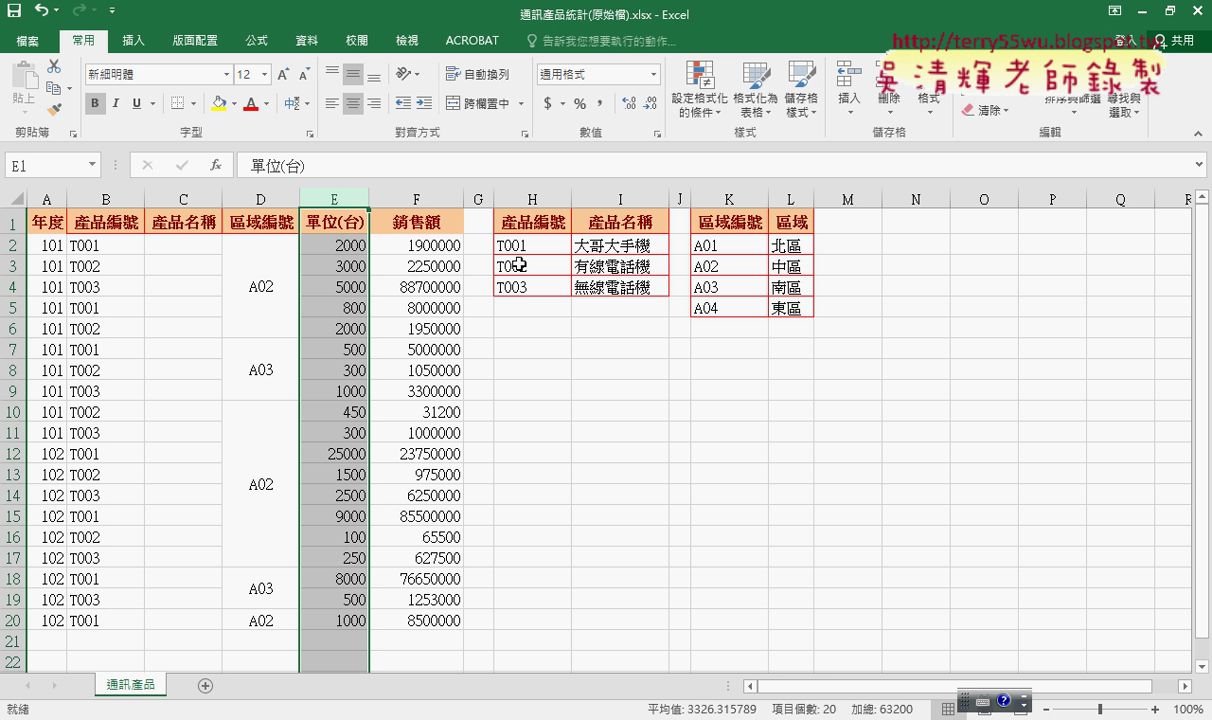
pyautogui.rightClick(333, 199)
pyautogui.click(389, 326)
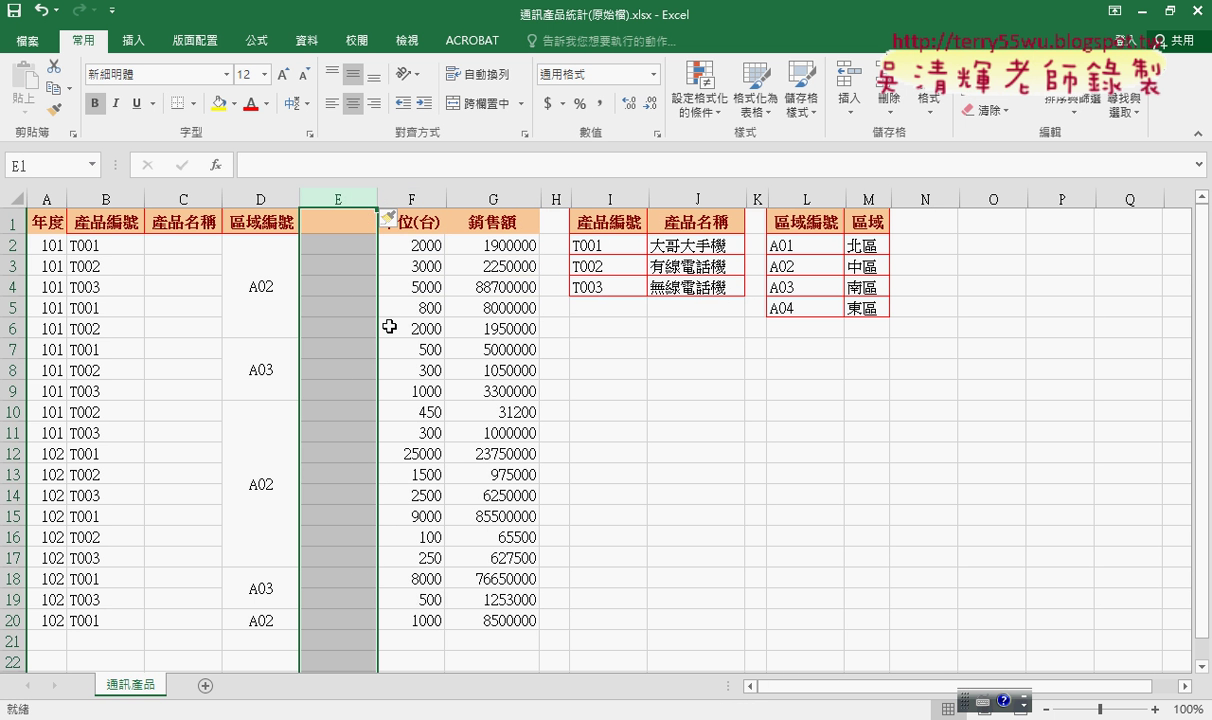
# Copy the 區域 header from M1 into E1.
pyautogui.click(864, 222)
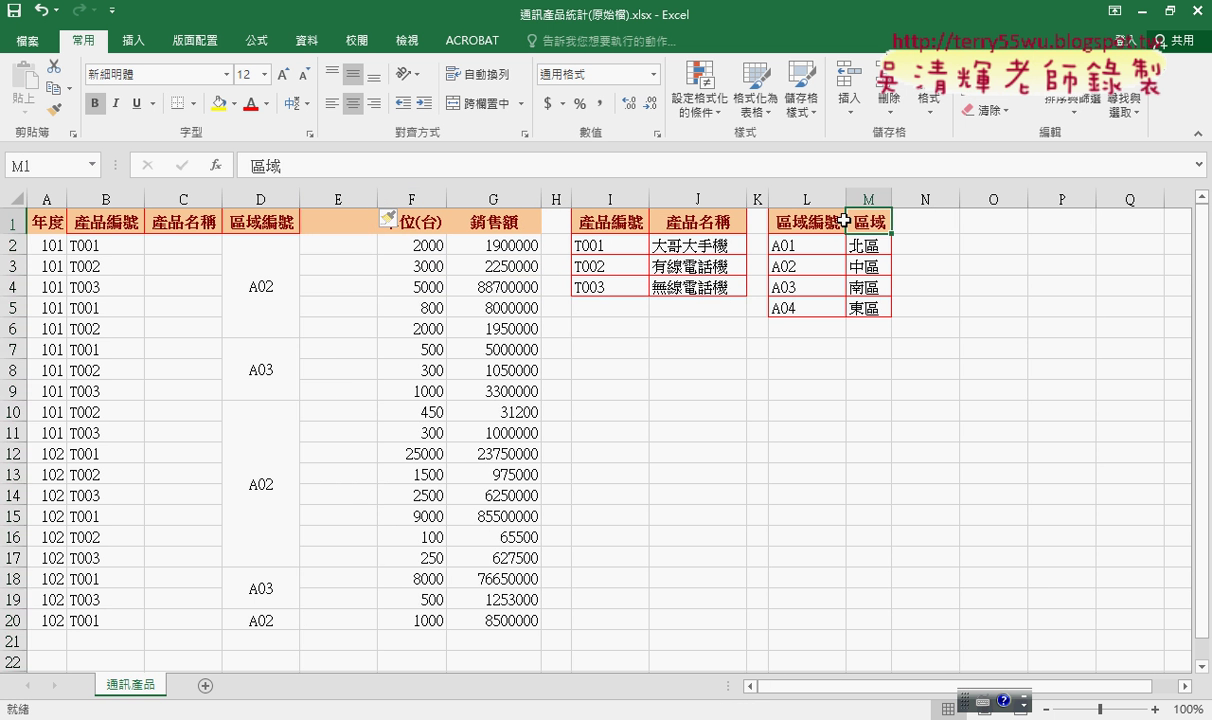
pyautogui.hotkey('ctrl', 'c')
pyautogui.click(337, 222)
pyautogui.hotkey('ctrl', 'v')
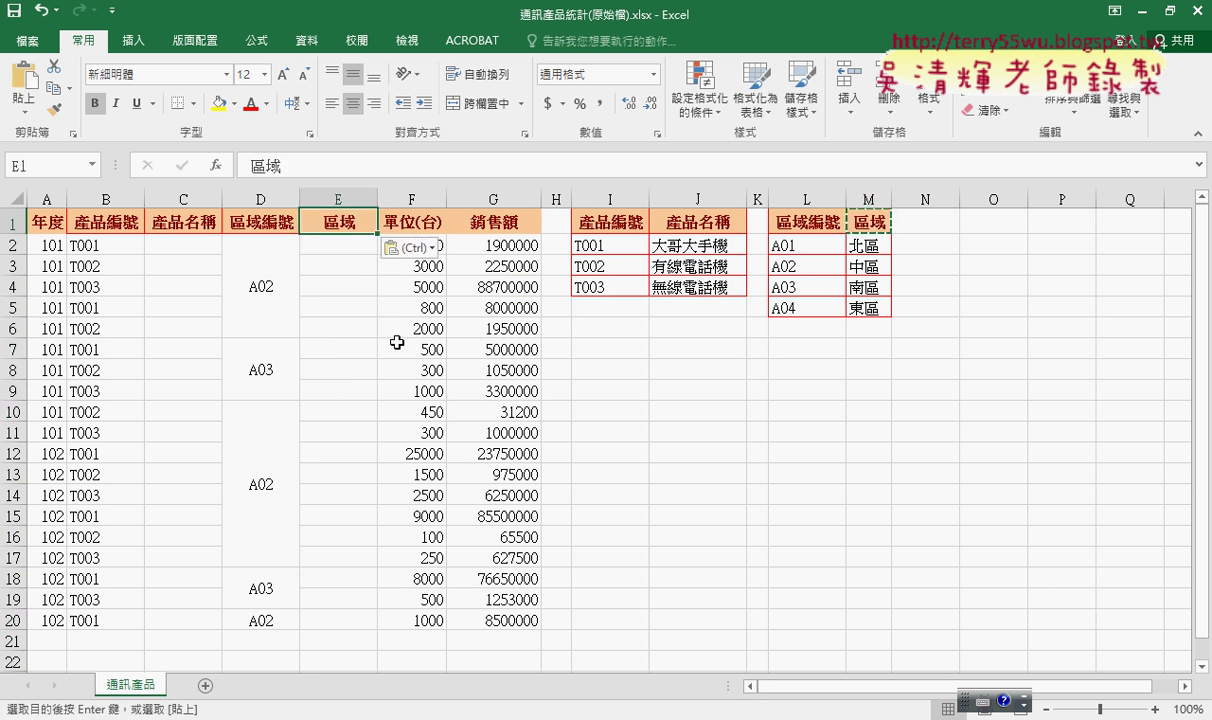
pyautogui.click(322, 346)
pyautogui.click(273, 274)
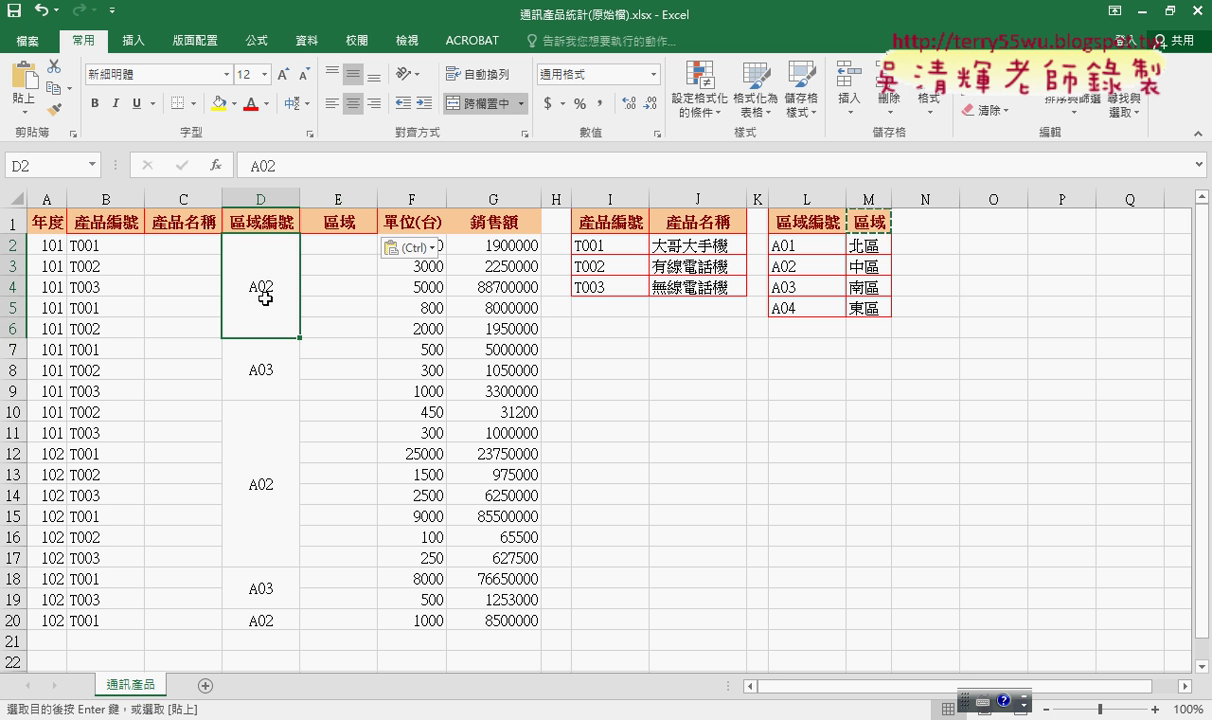
# Unmerge column D's region code blocks with 跨欄置中, leaving codes in D2, D7, D10, D18, D20.
pyautogui.click(260, 199)
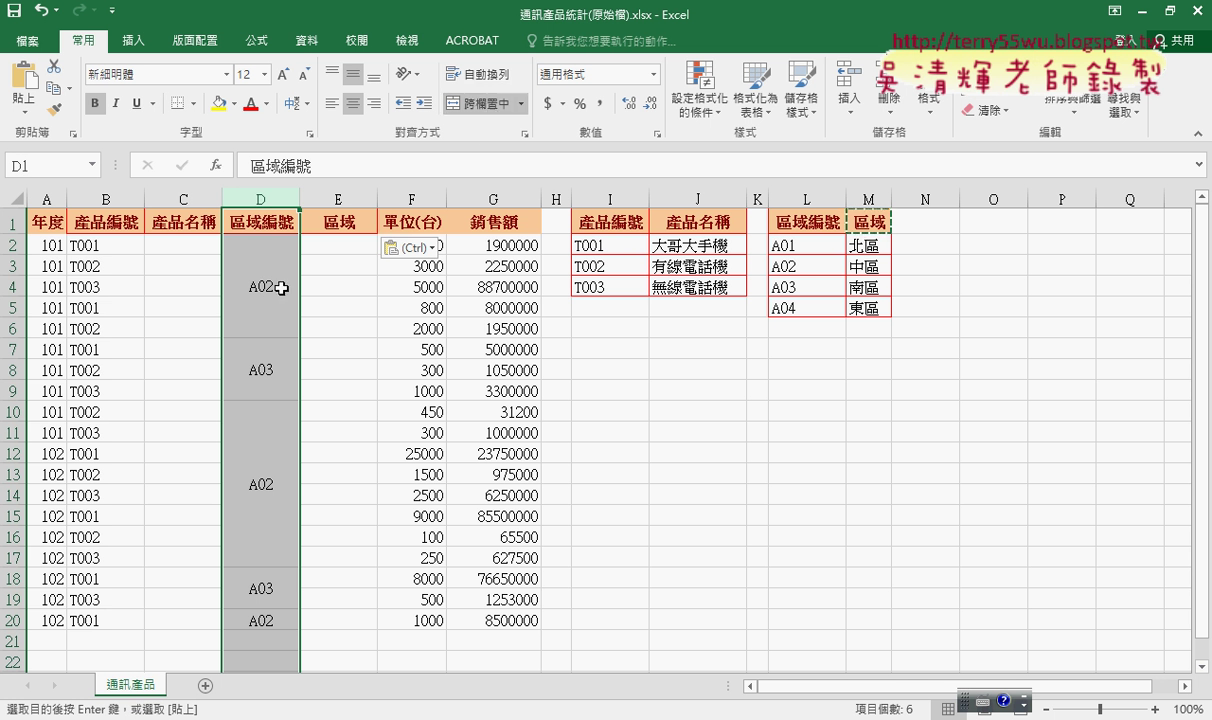
pyautogui.click(266, 255)
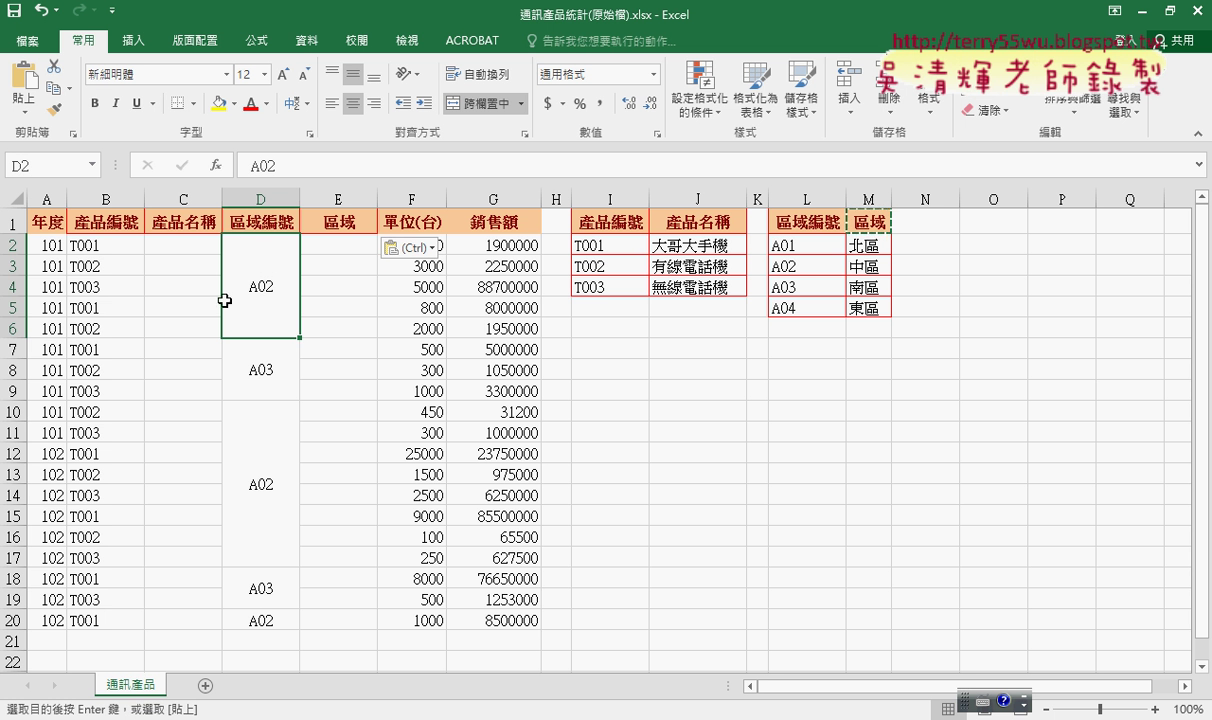
pyautogui.moveTo(336, 244); pyautogui.dragTo(344, 328)
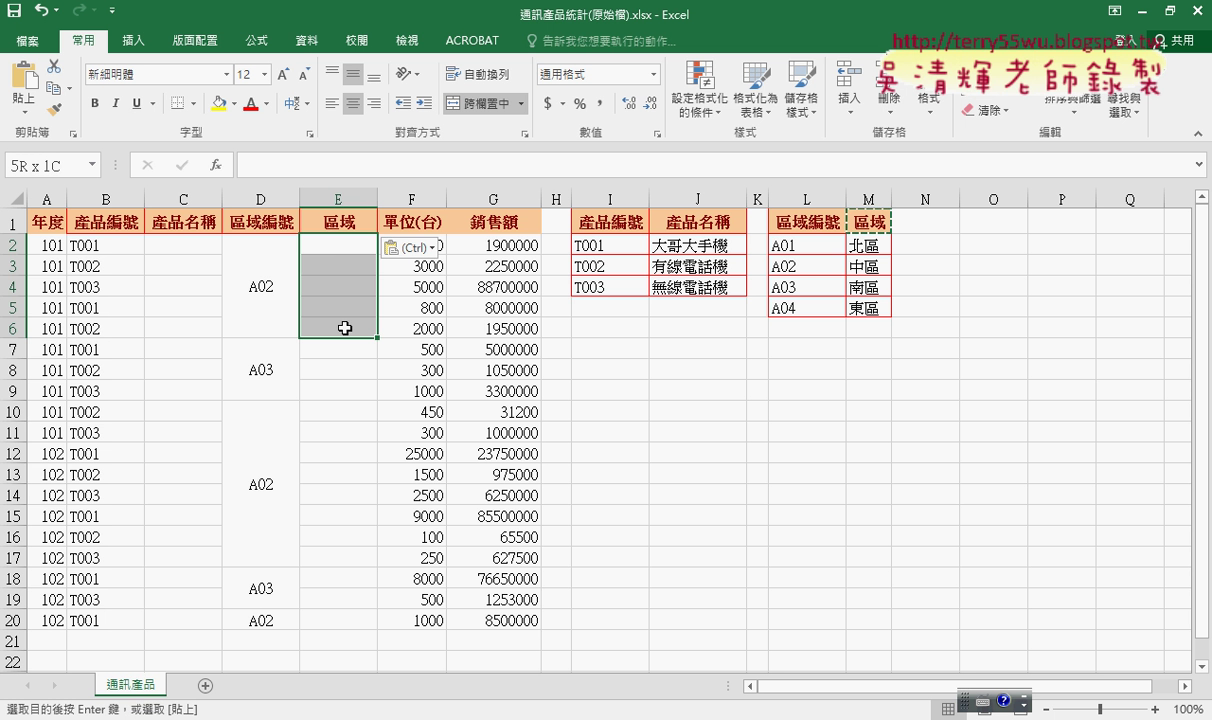
pyautogui.click(258, 199)
pyautogui.click(256, 265)
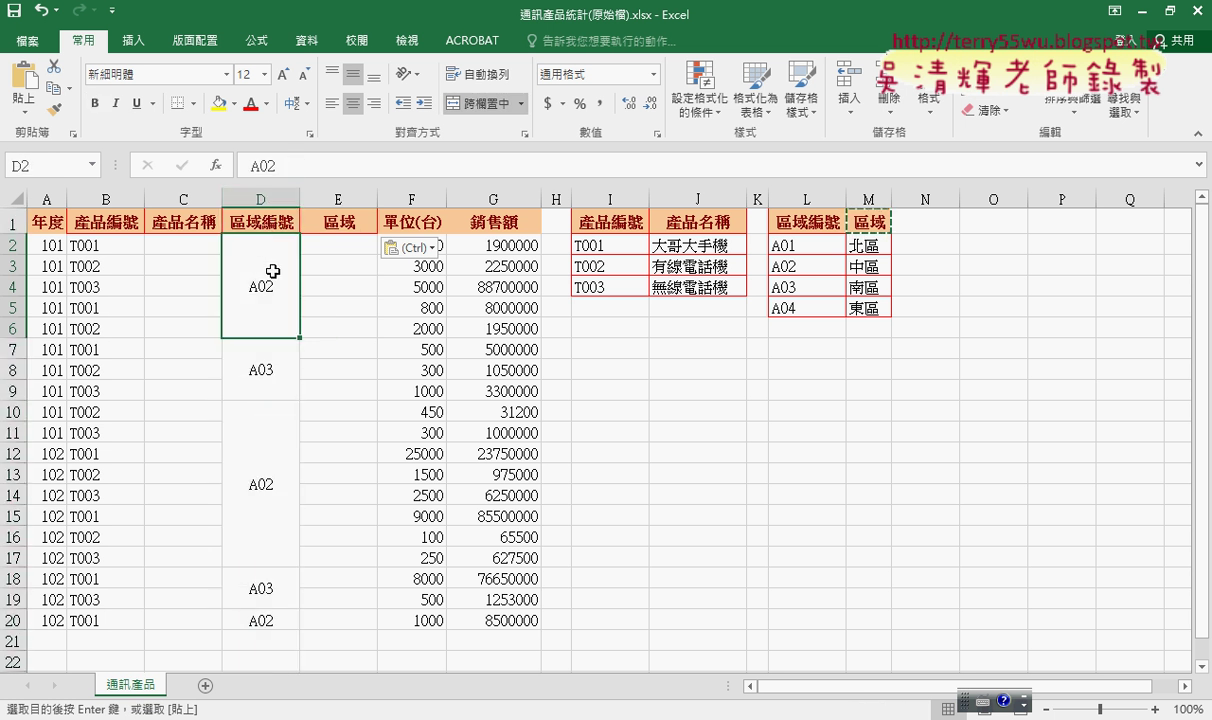
pyautogui.moveTo(320, 240)
pyautogui.mouseDown()
pyautogui.moveTo(340, 302)
pyautogui.moveTo(278, 287)
pyautogui.mouseUp()
pyautogui.click(260, 189)
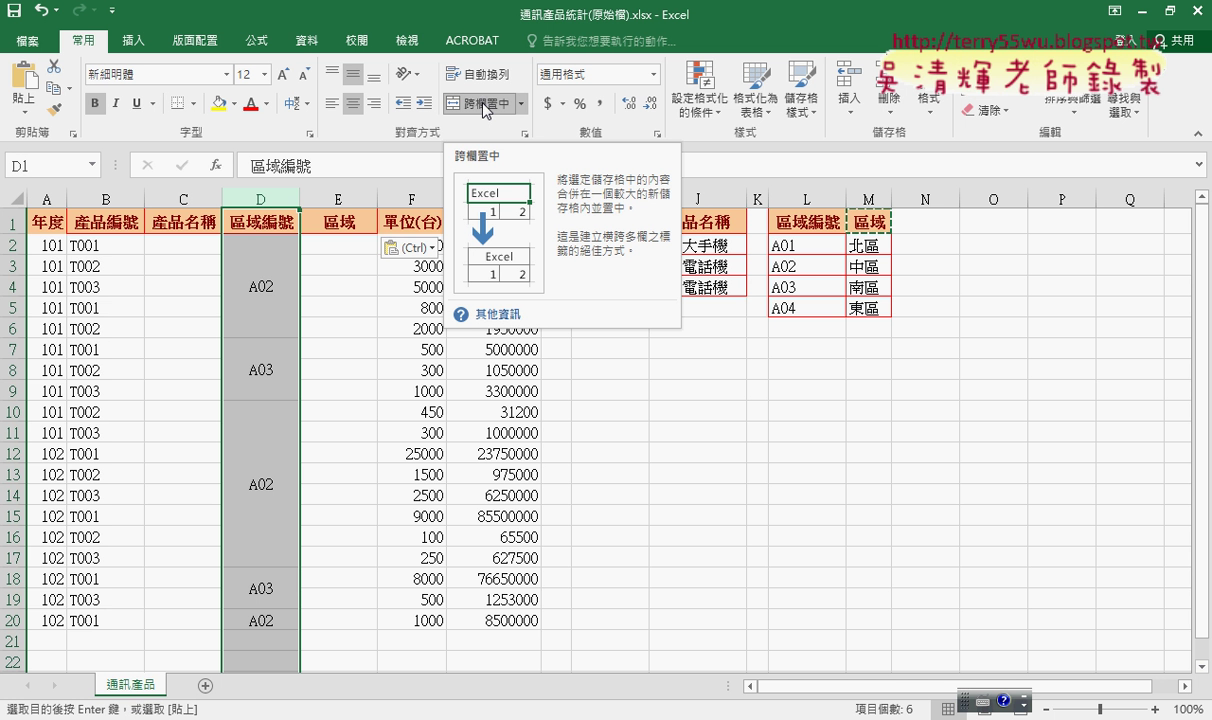
pyautogui.click(484, 108)
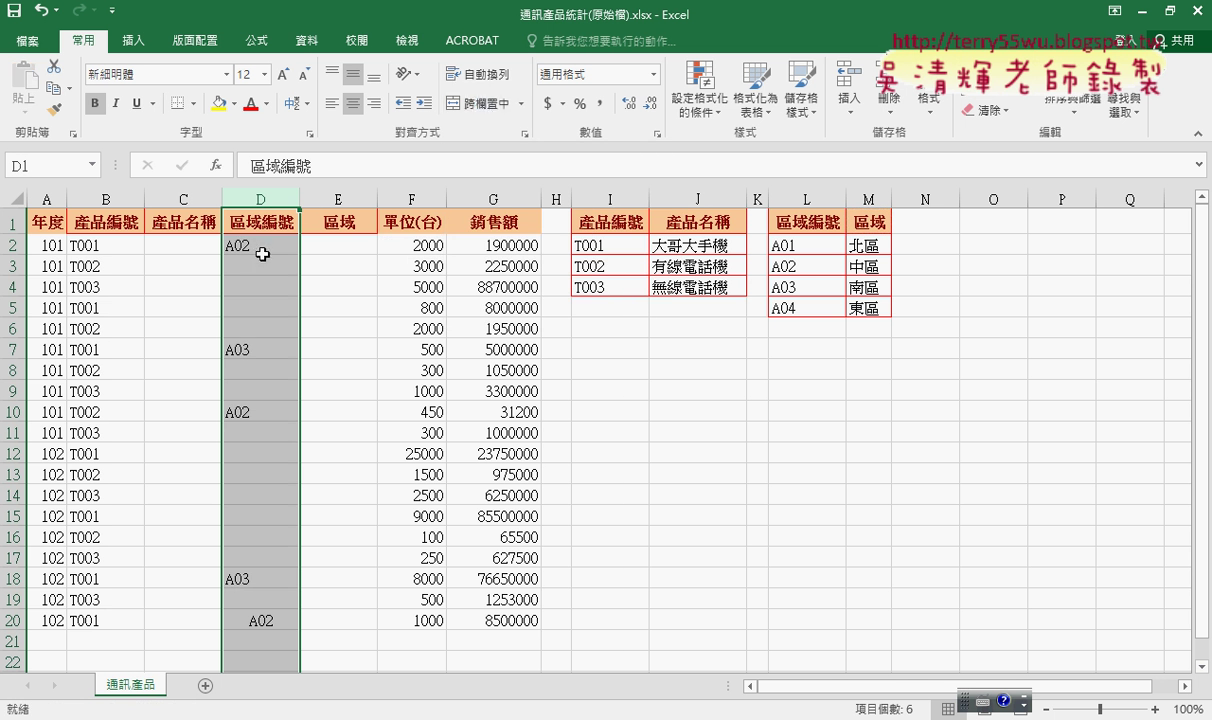
pyautogui.moveTo(249, 244); pyautogui.dragTo(259, 322)
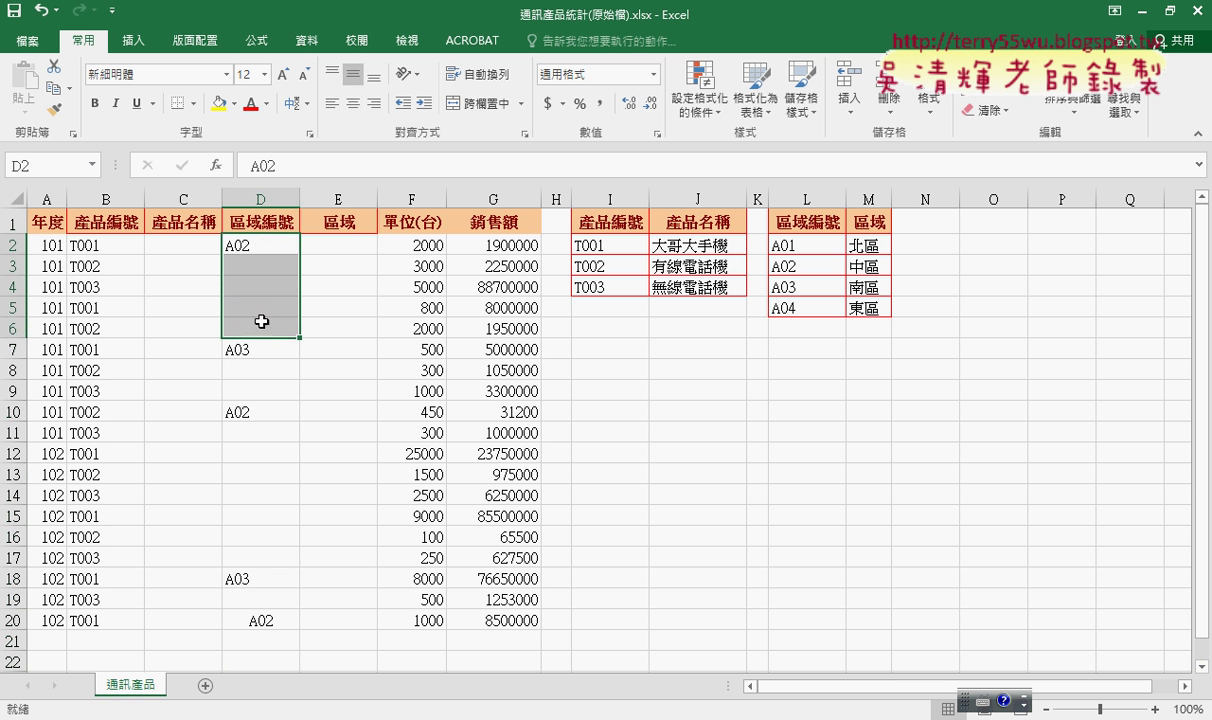
# Try copy-pasting A02 into the blank cells below D2, then undo it.
pyautogui.click(248, 242)
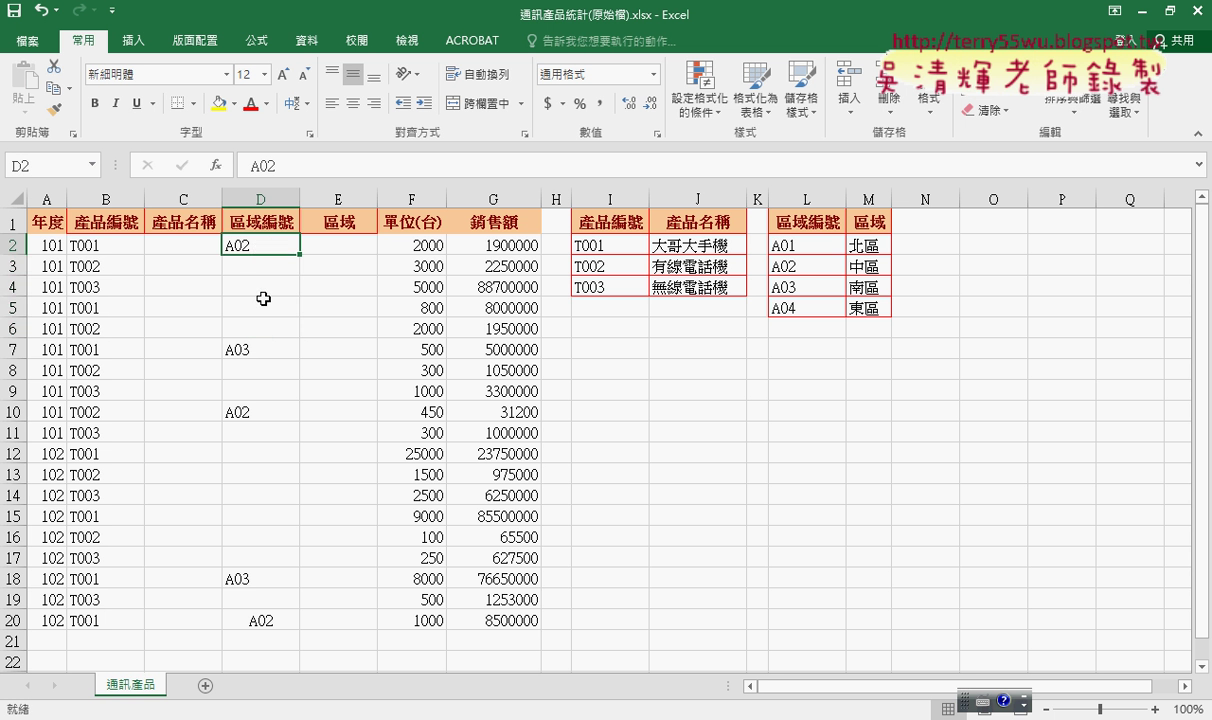
pyautogui.click(253, 268)
pyautogui.click(254, 287)
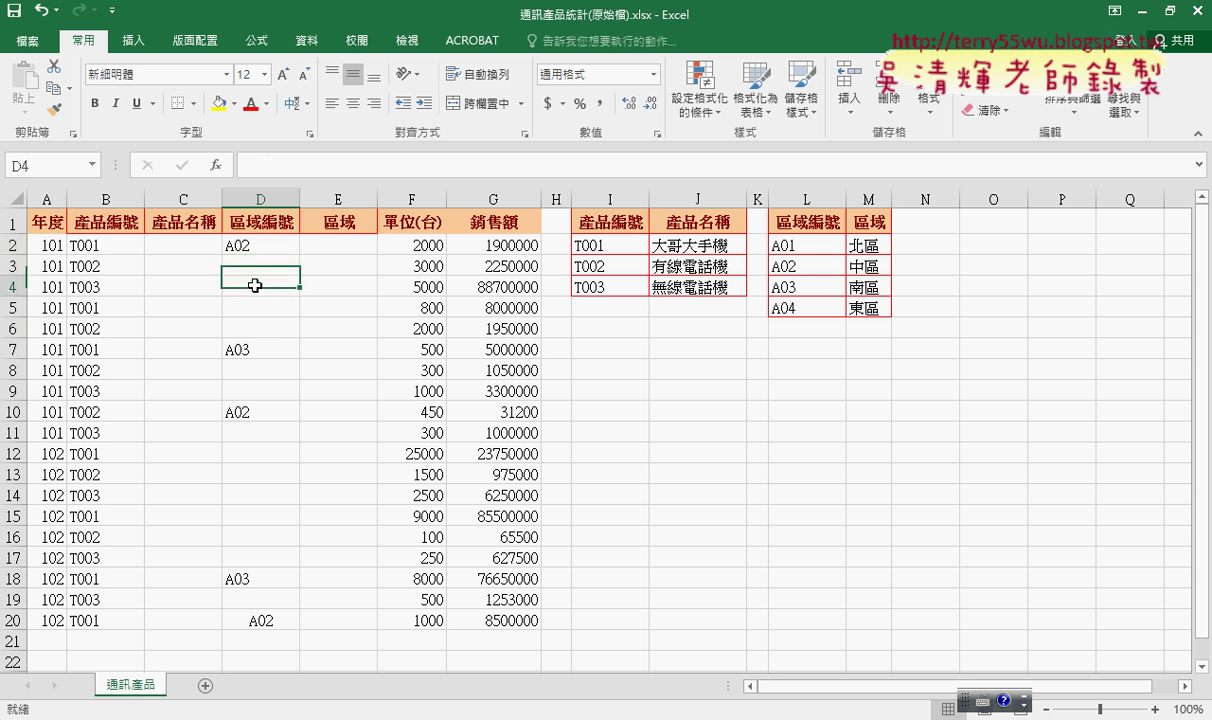
pyautogui.click(255, 302)
pyautogui.click(268, 246)
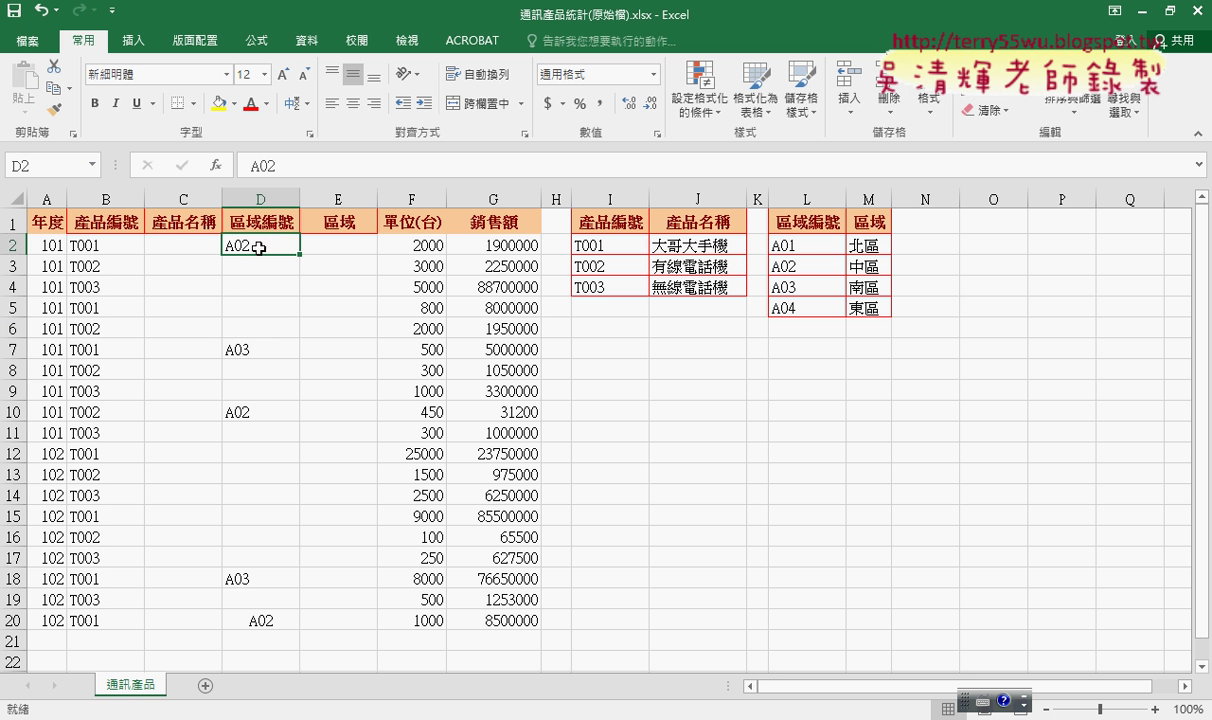
pyautogui.hotkey('ctrl', 'c')
pyautogui.click(258, 266)
pyautogui.hotkey('ctrl', 'v')
pyautogui.click(264, 289)
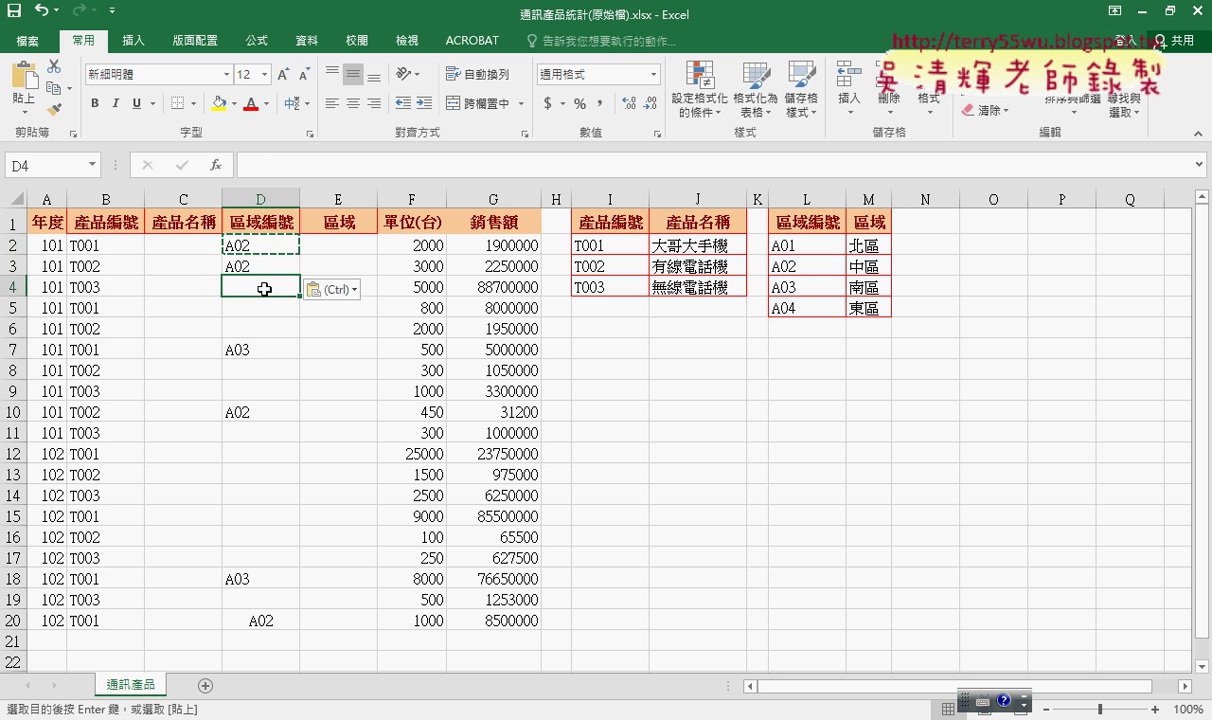
pyautogui.hotkey('ctrl', 'v')
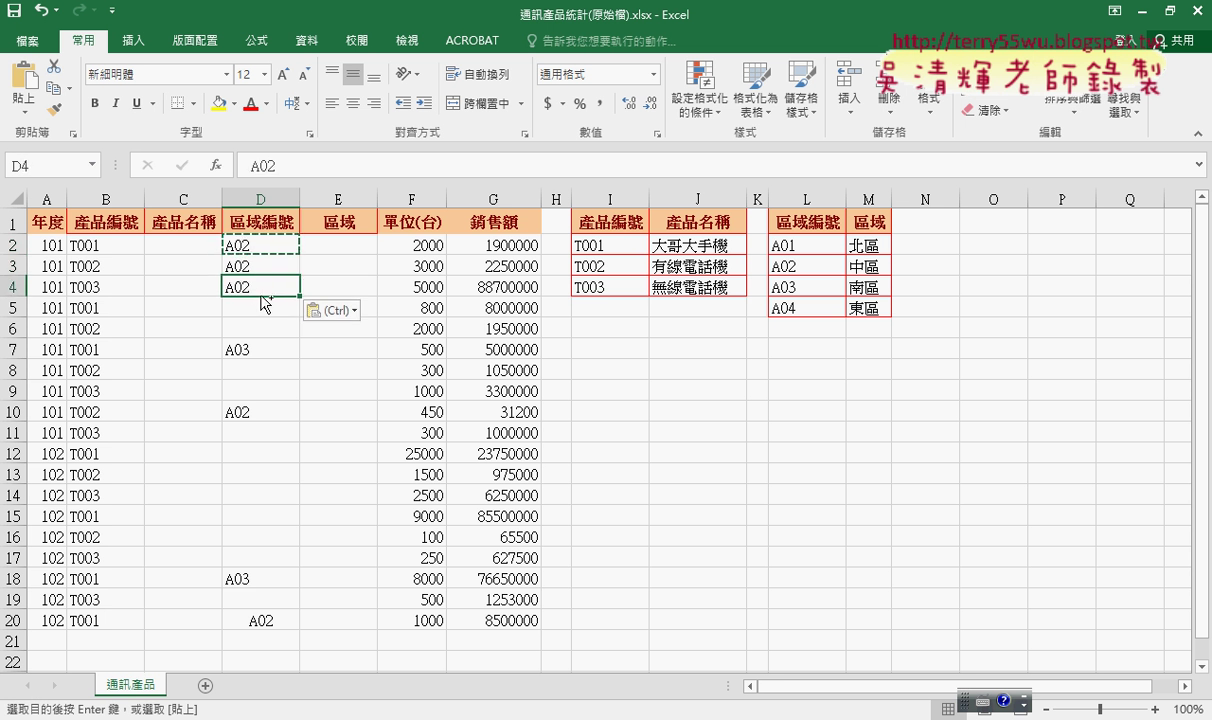
pyautogui.hotkey('ctrl', 'z')
pyautogui.hotkey('ctrl', 'z')
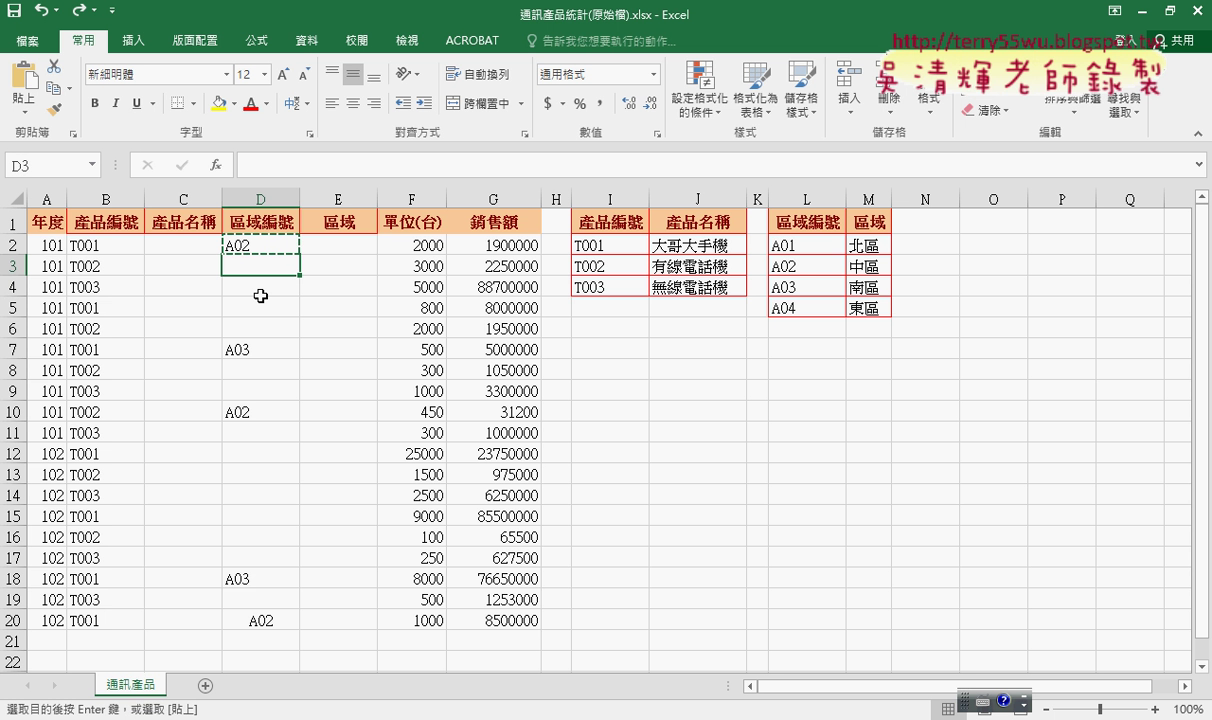
# Fill codes down column D: A02 to row 6, A03 to row 9, A02 to row 17, A03 to row 19.
pyautogui.click(272, 244)
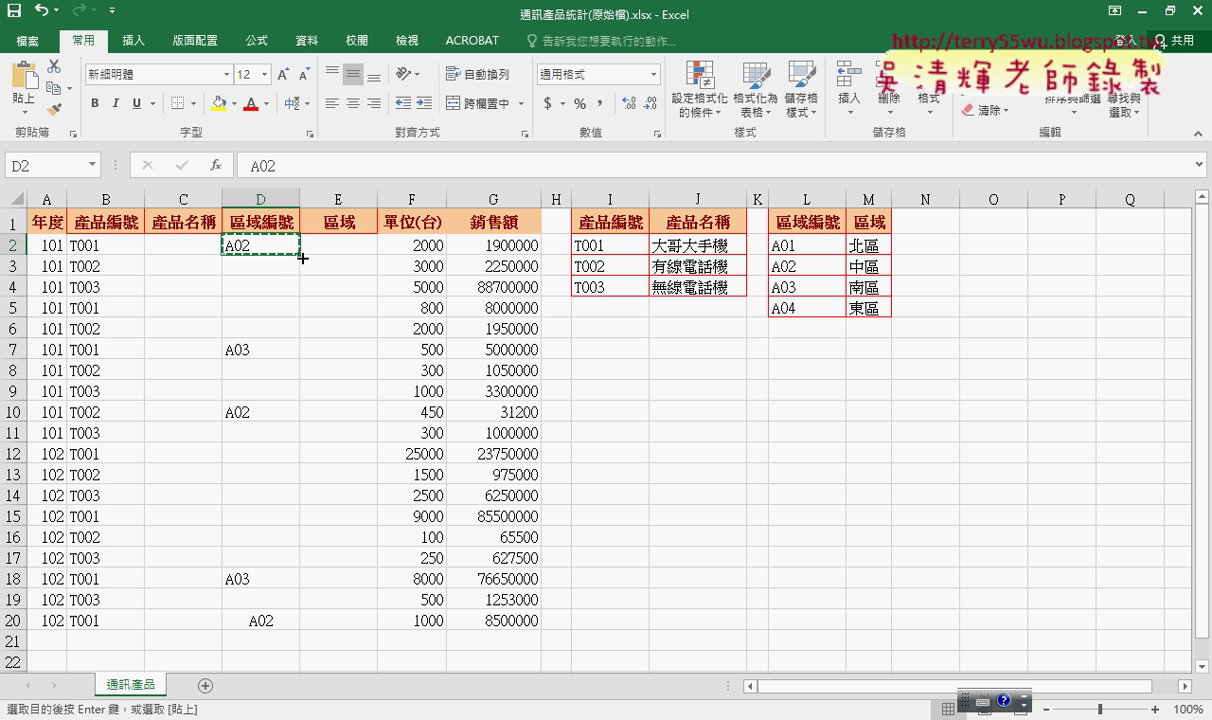
pyautogui.moveTo(299, 255); pyautogui.dragTo(300, 330)
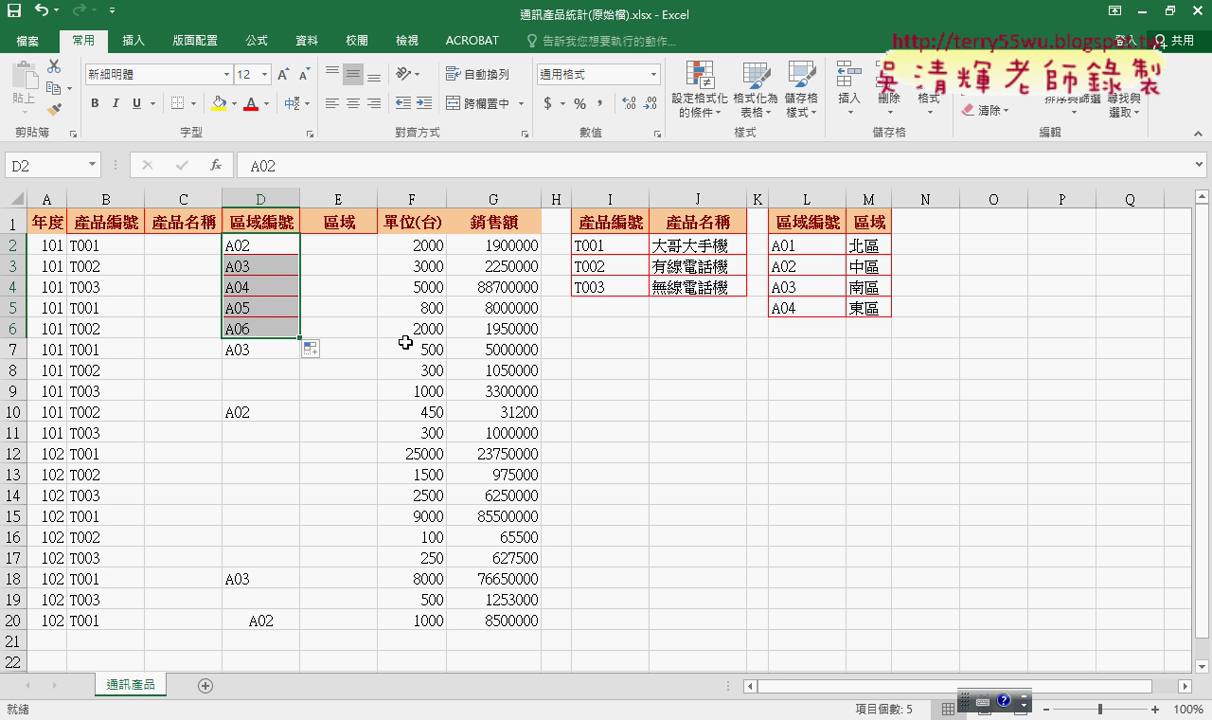
pyautogui.hotkey('ctrl', 'z')
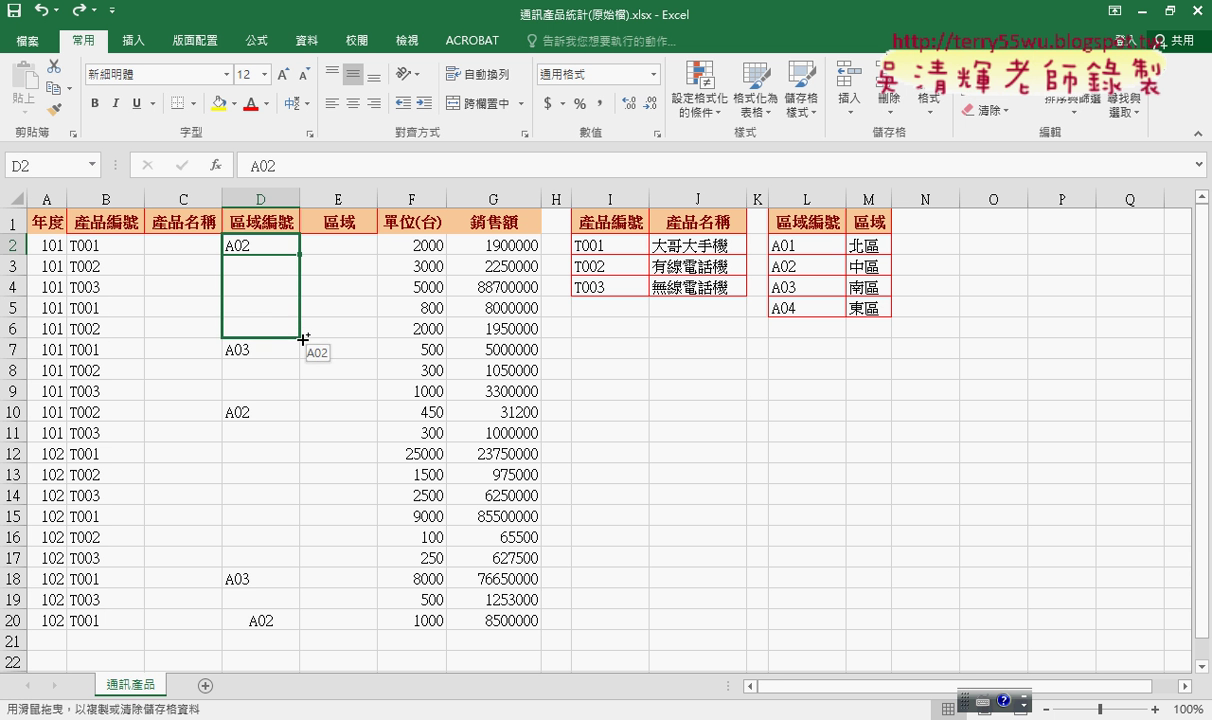
pyautogui.moveTo(301, 255); pyautogui.dragTo(303, 332)
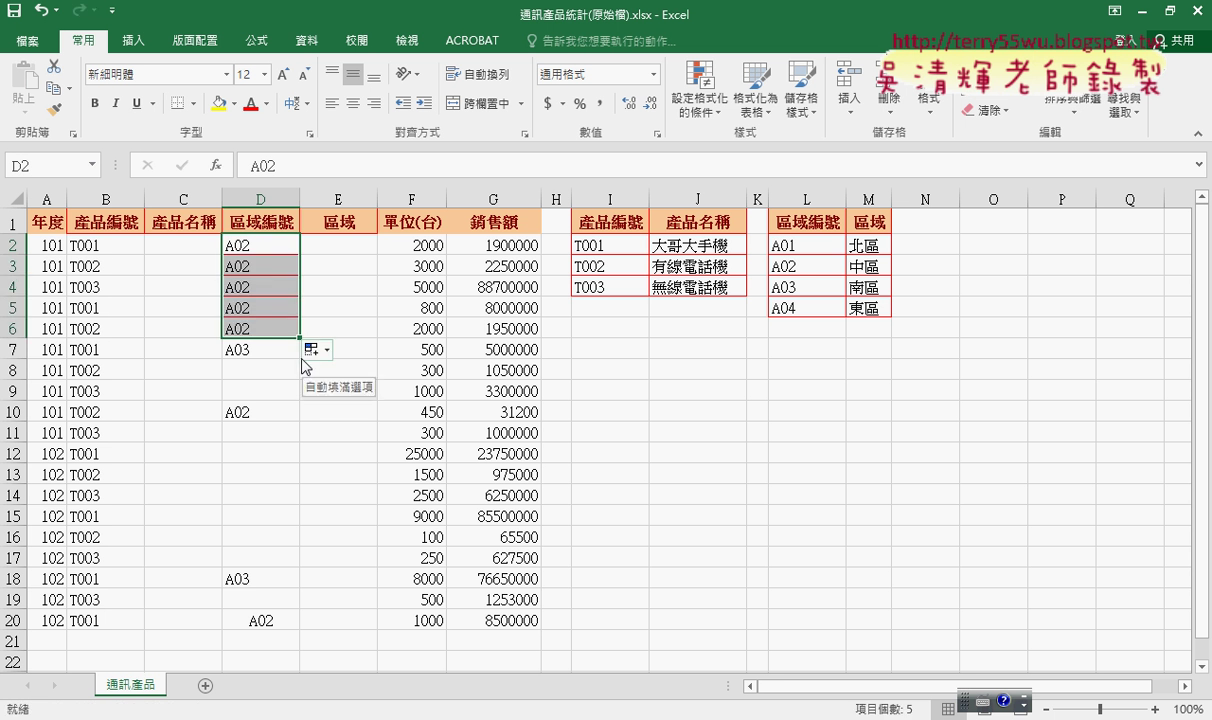
pyautogui.click(268, 350)
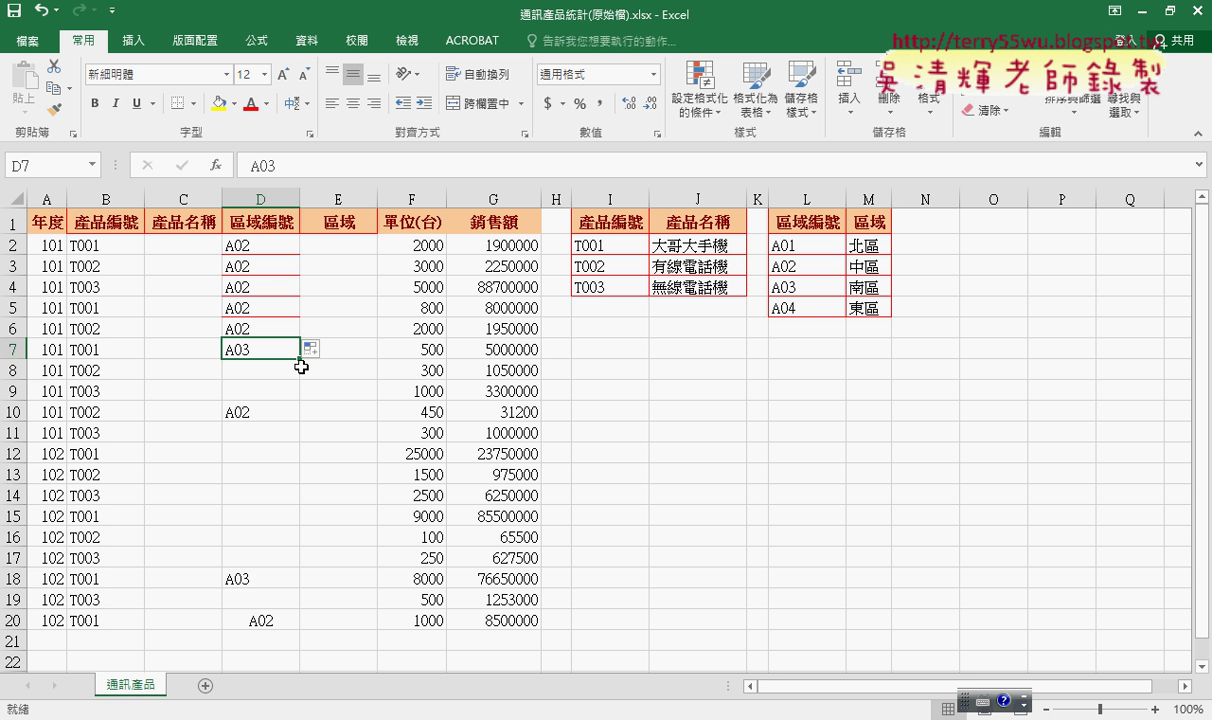
pyautogui.moveTo(300, 358); pyautogui.dragTo(300, 561)
pyautogui.click(300, 420)
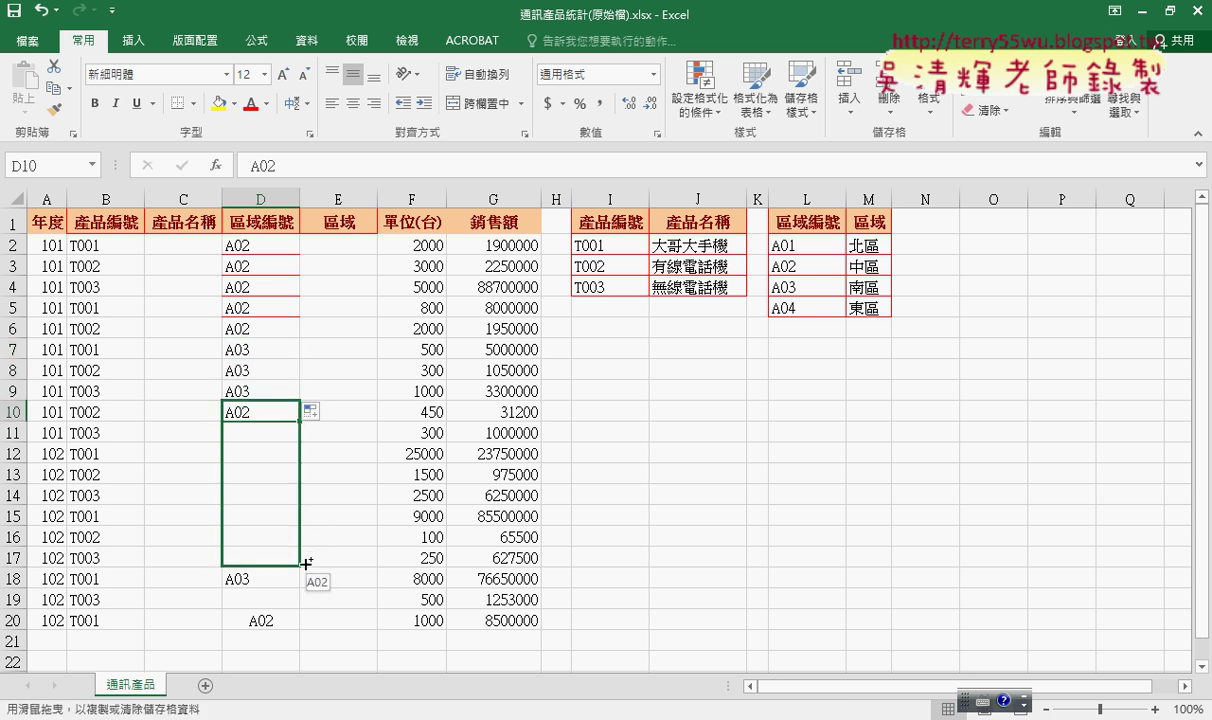
pyautogui.click(272, 578)
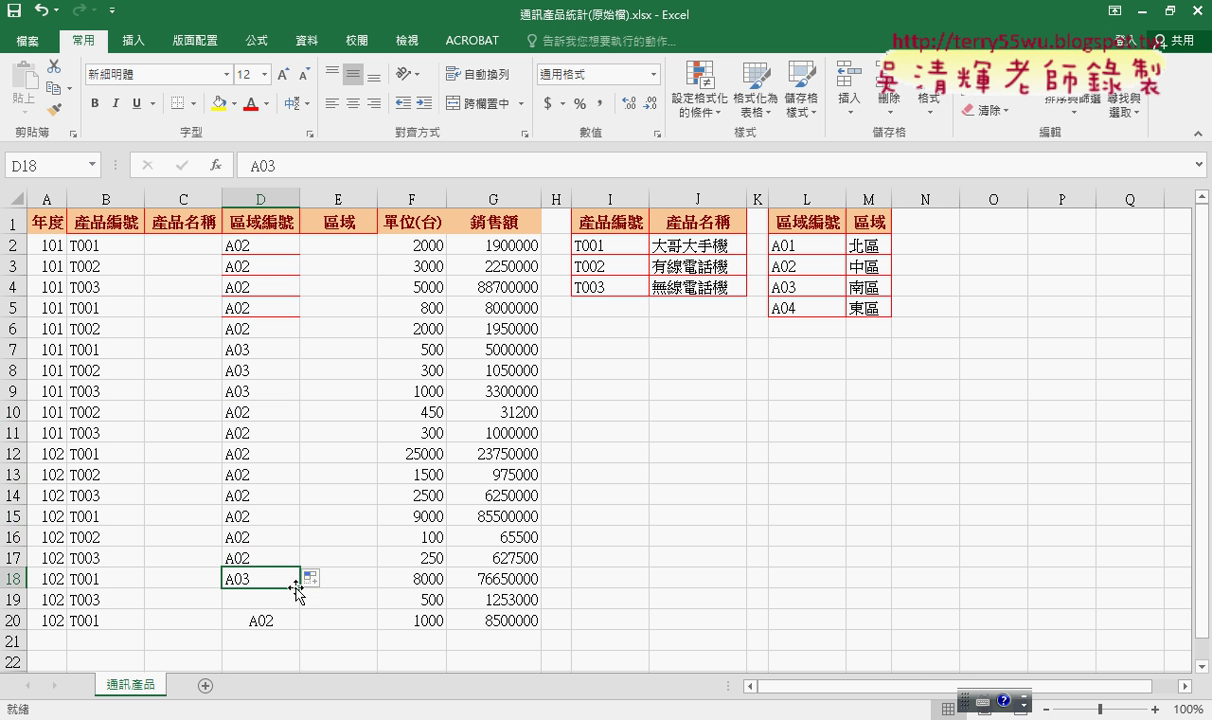
pyautogui.moveTo(299, 588); pyautogui.dragTo(298, 601)
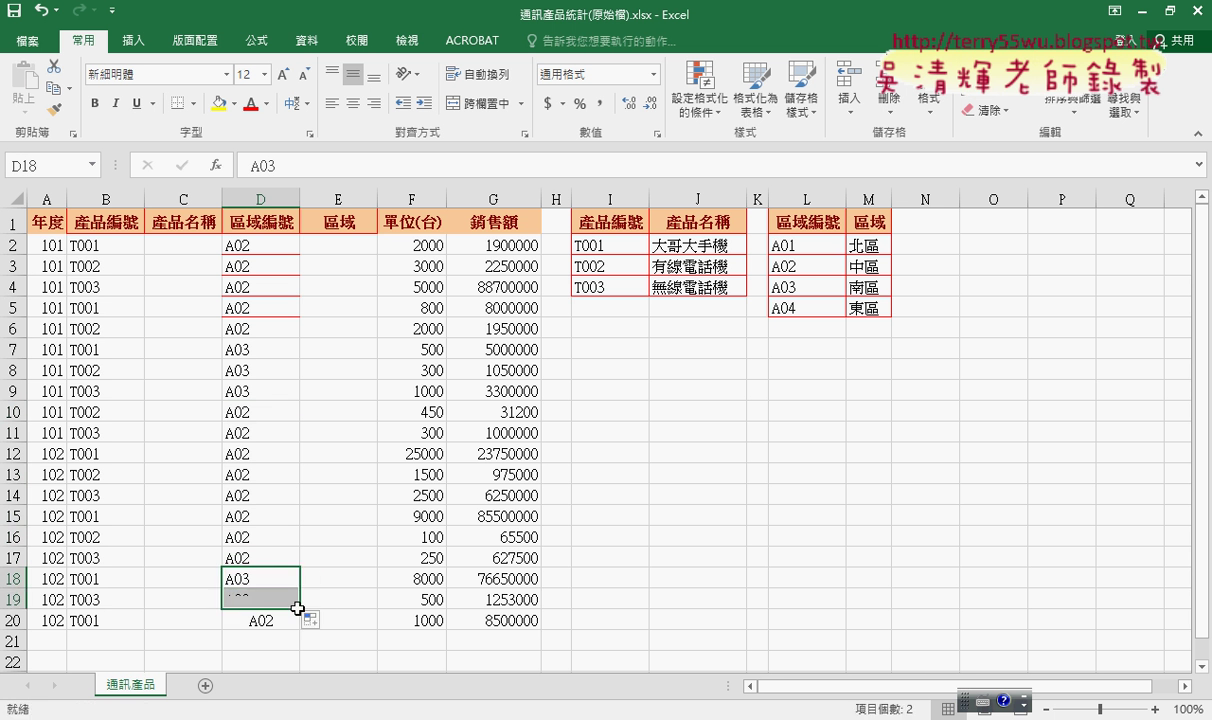
pyautogui.click(289, 621)
# Center the region codes in column D.
pyautogui.click(262, 200)
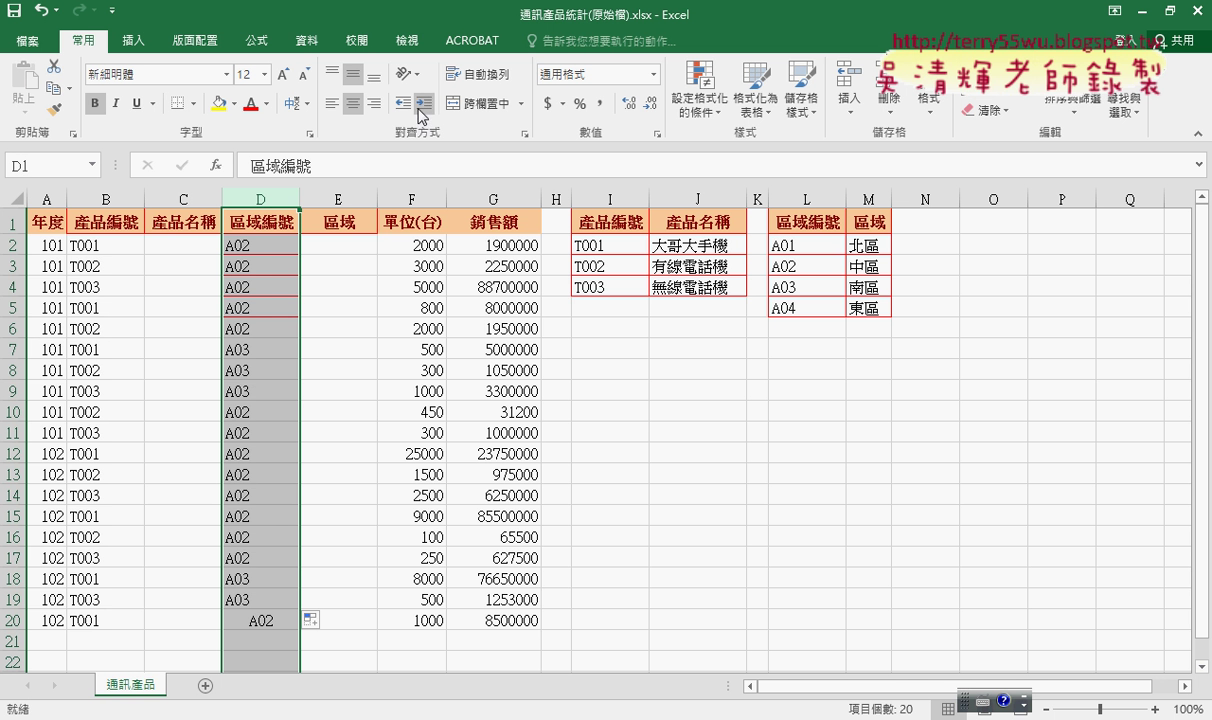
pyautogui.click(354, 106)
pyautogui.click(354, 106)
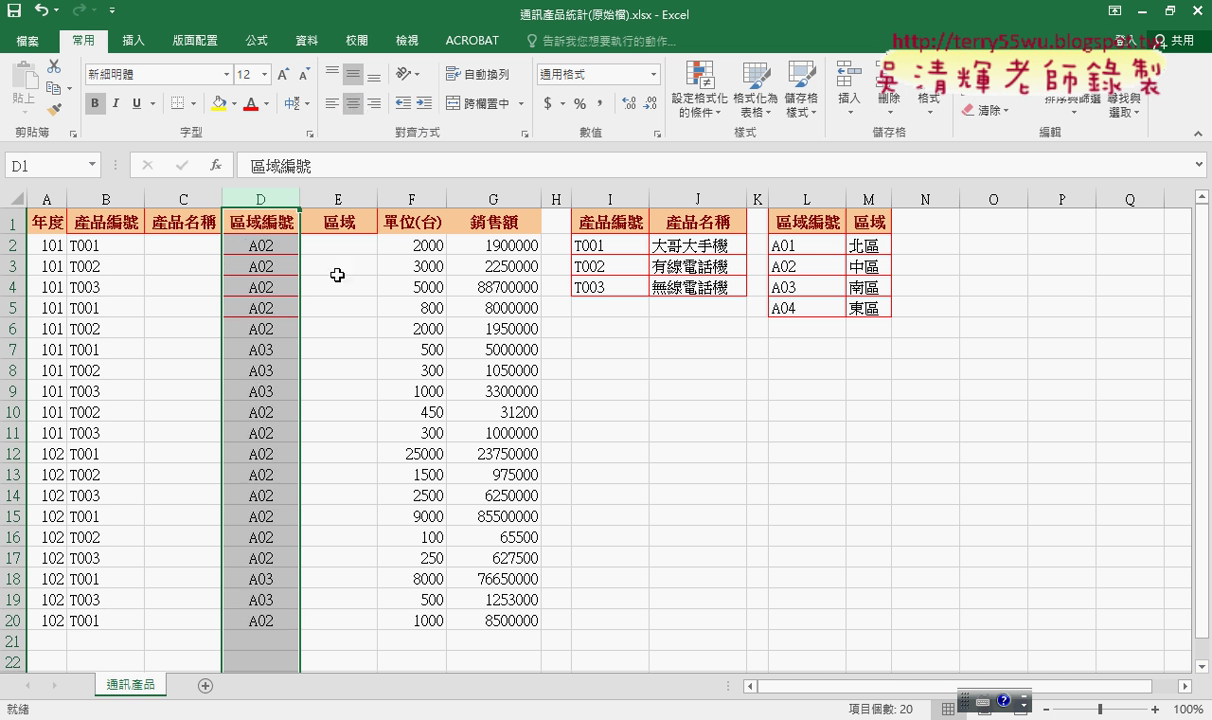
pyautogui.click(187, 242)
# Select the data table A1:G20 and switch to the reference document in the browser.
pyautogui.click(335, 243)
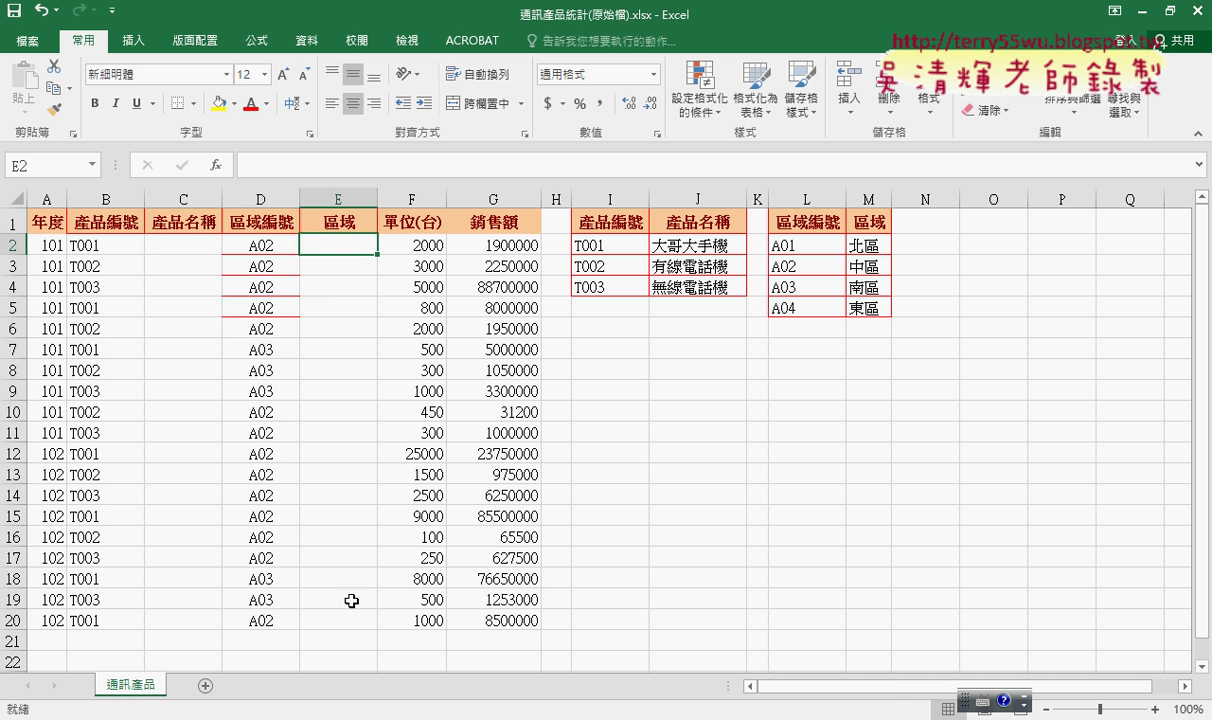
pyautogui.moveTo(47, 228); pyautogui.dragTo(520, 620)
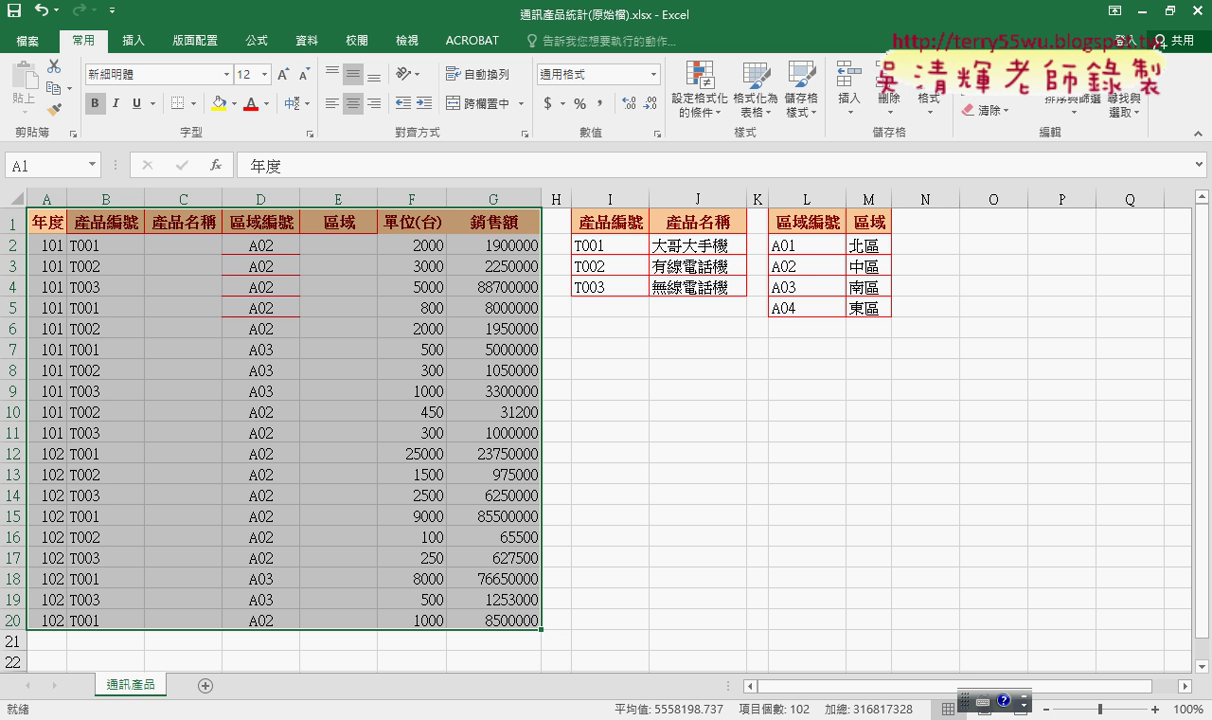
pyautogui.click(152, 662)
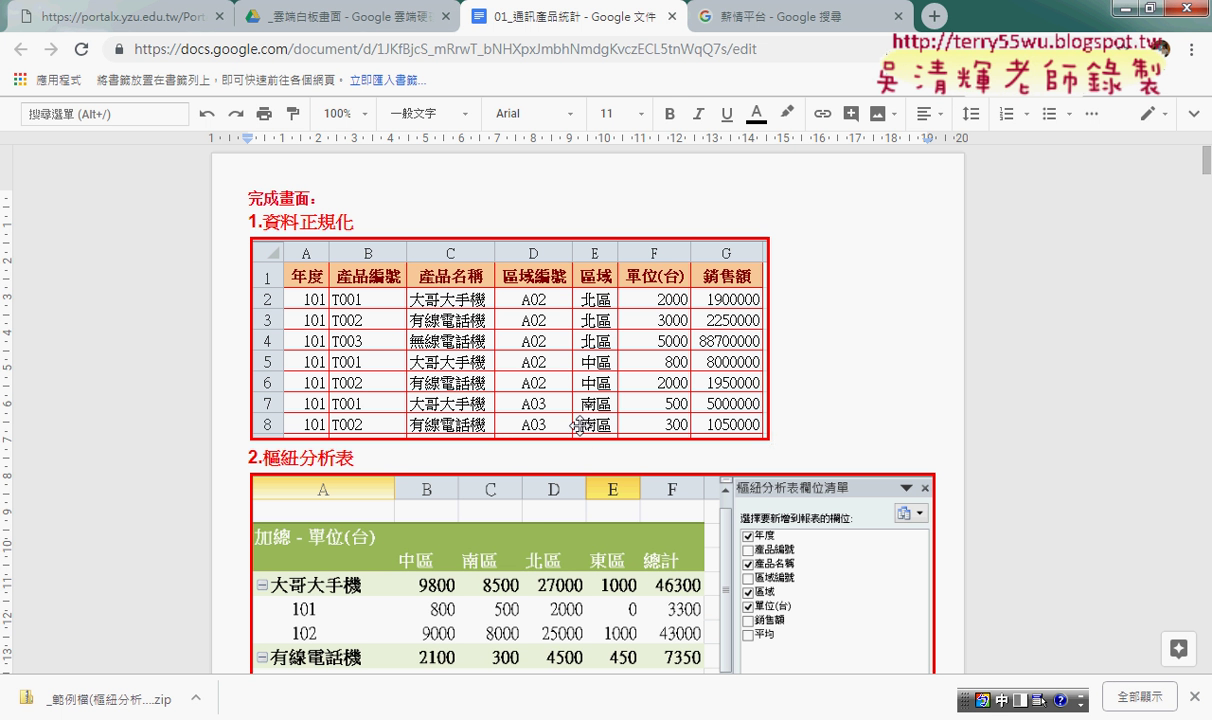
pyautogui.scroll(-3, 580, 424)
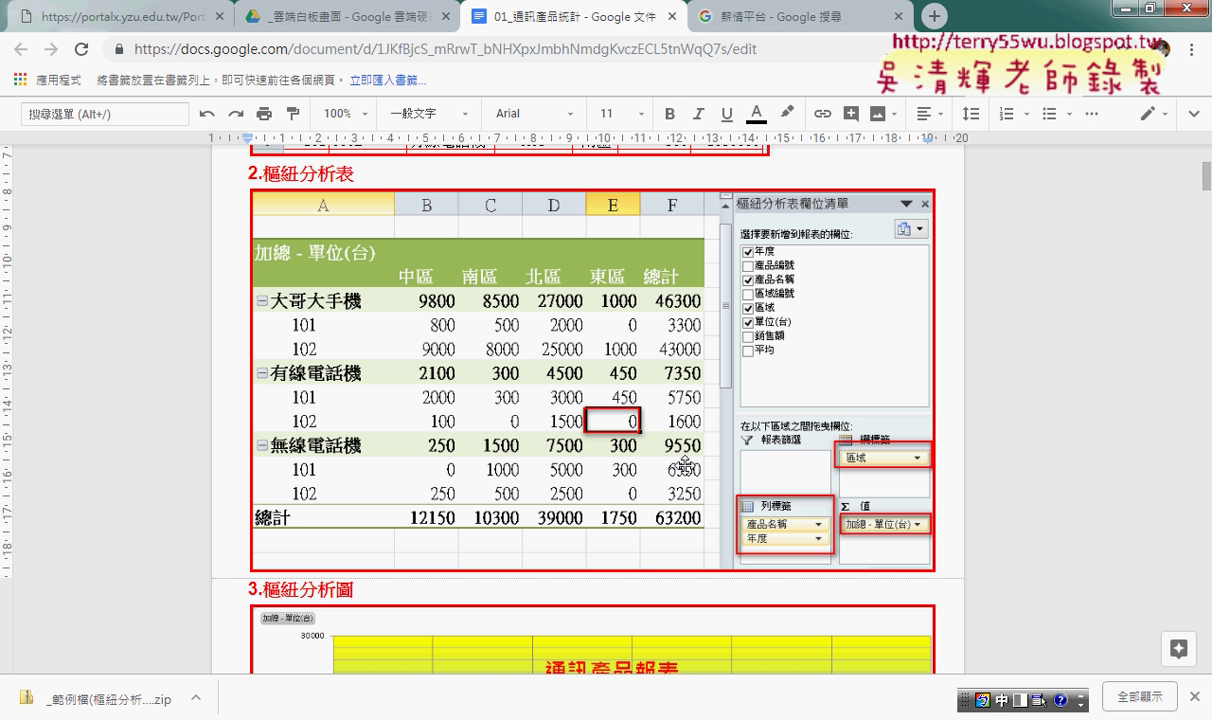
pyautogui.scroll(3, 684, 462)
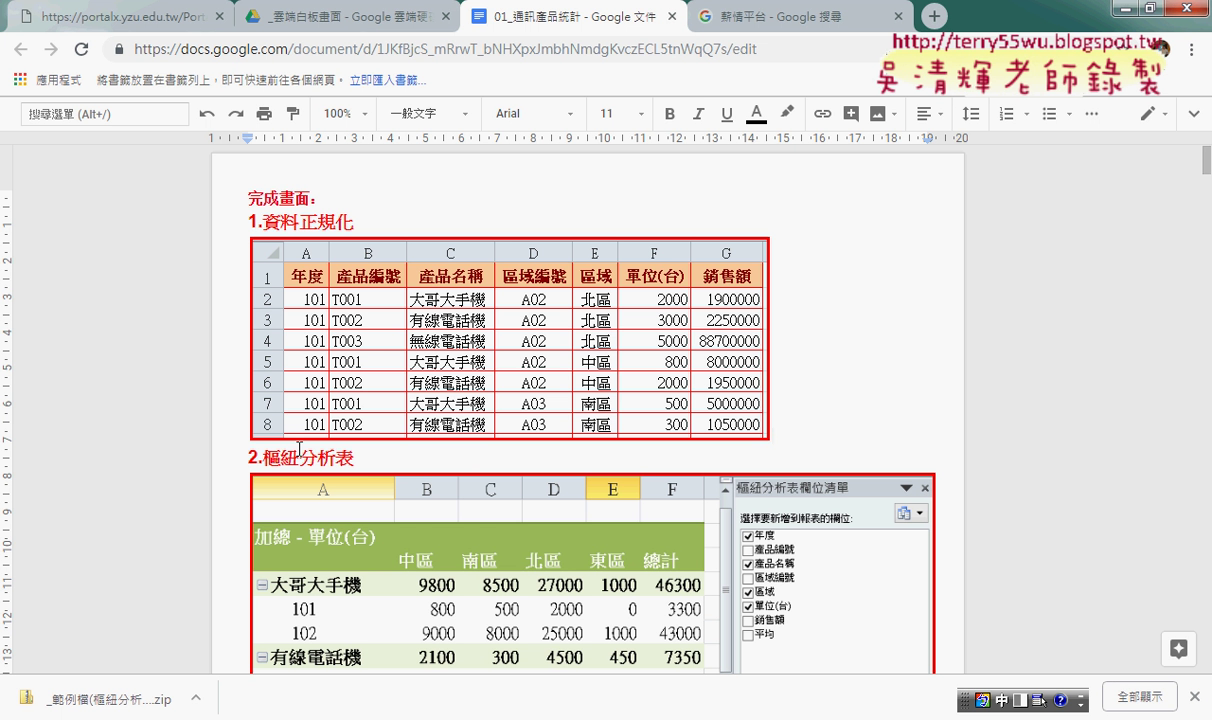
# View the example's section 3 pivot chart, then go back to the Excel workbook.
pyautogui.scroll(-2, 480, 380)
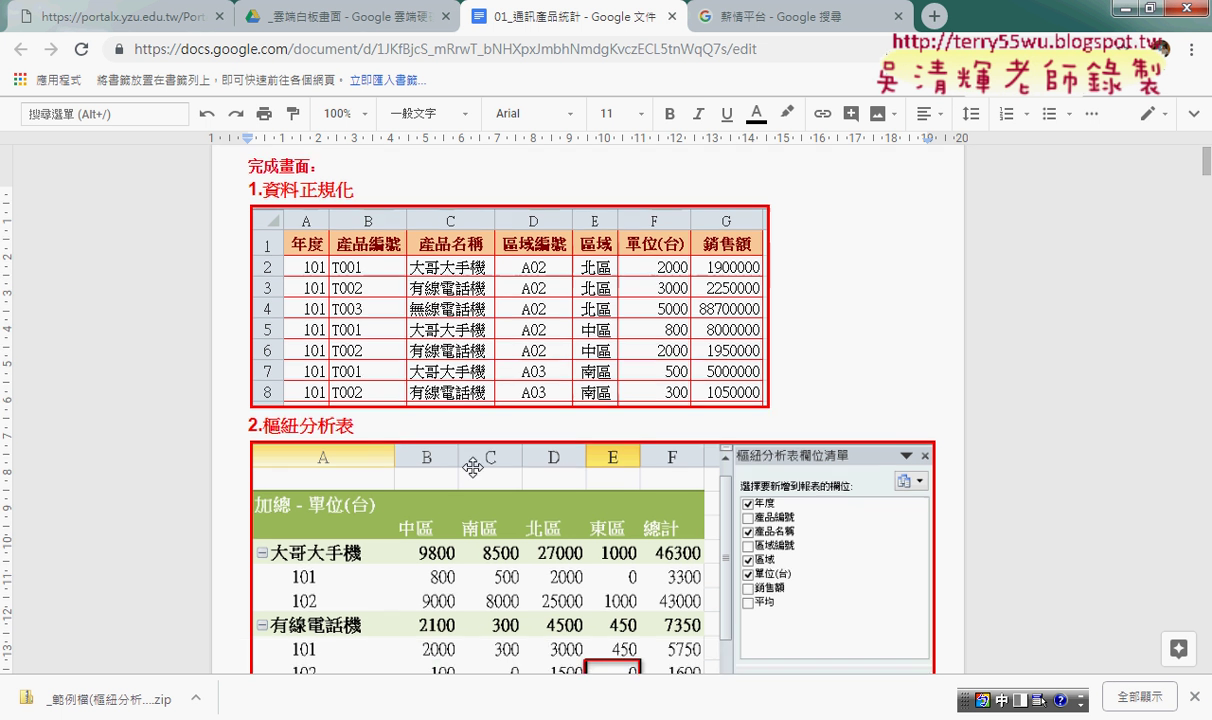
pyautogui.scroll(-3, 473, 465)
pyautogui.scroll(-3, 473, 468)
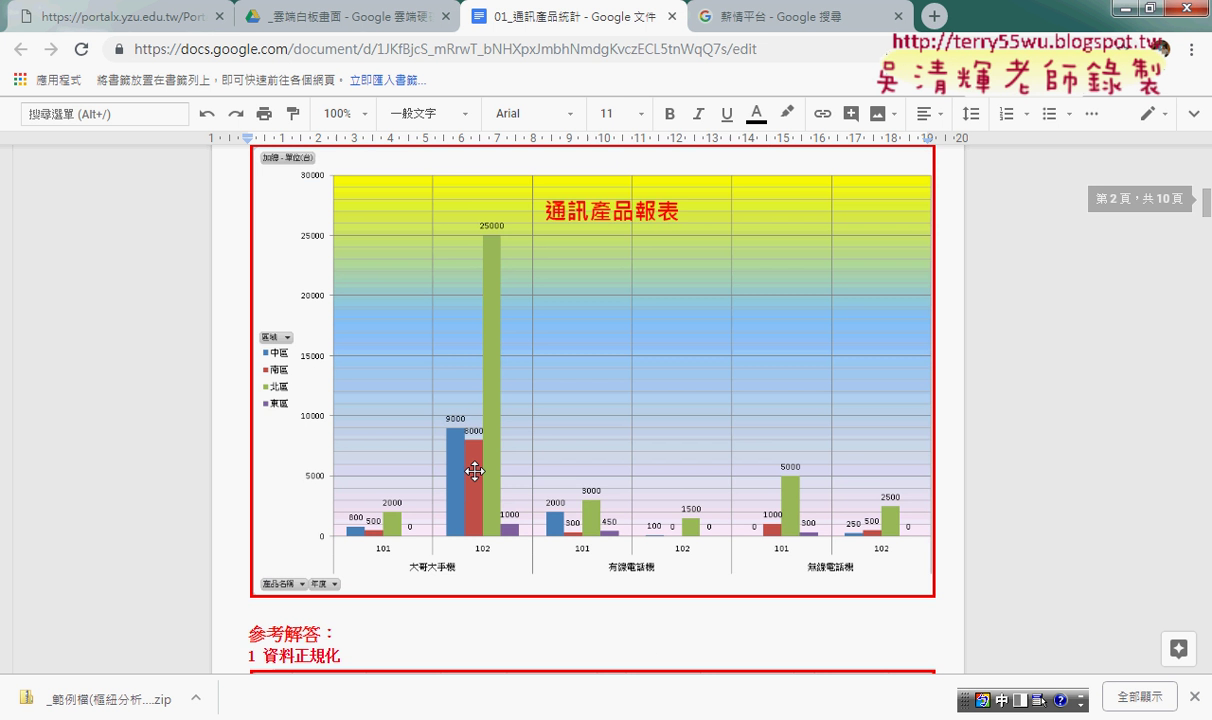
pyautogui.scroll(1, 612, 400)
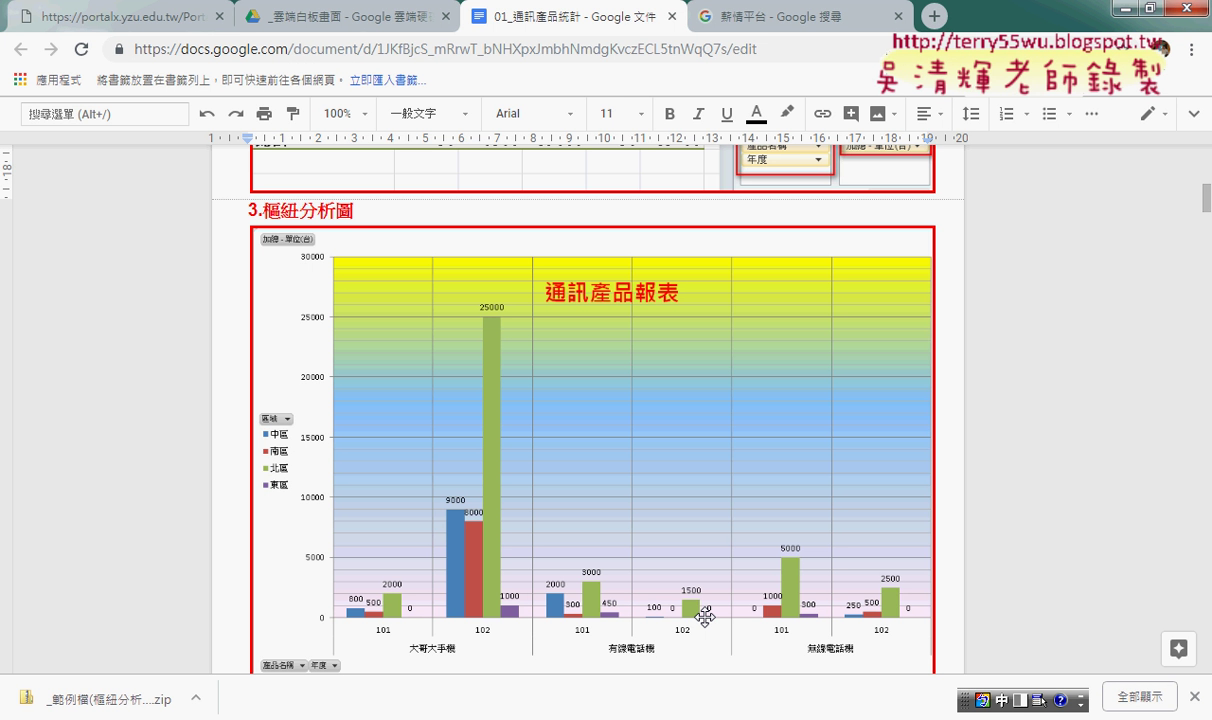
pyautogui.scroll(5, 705, 617)
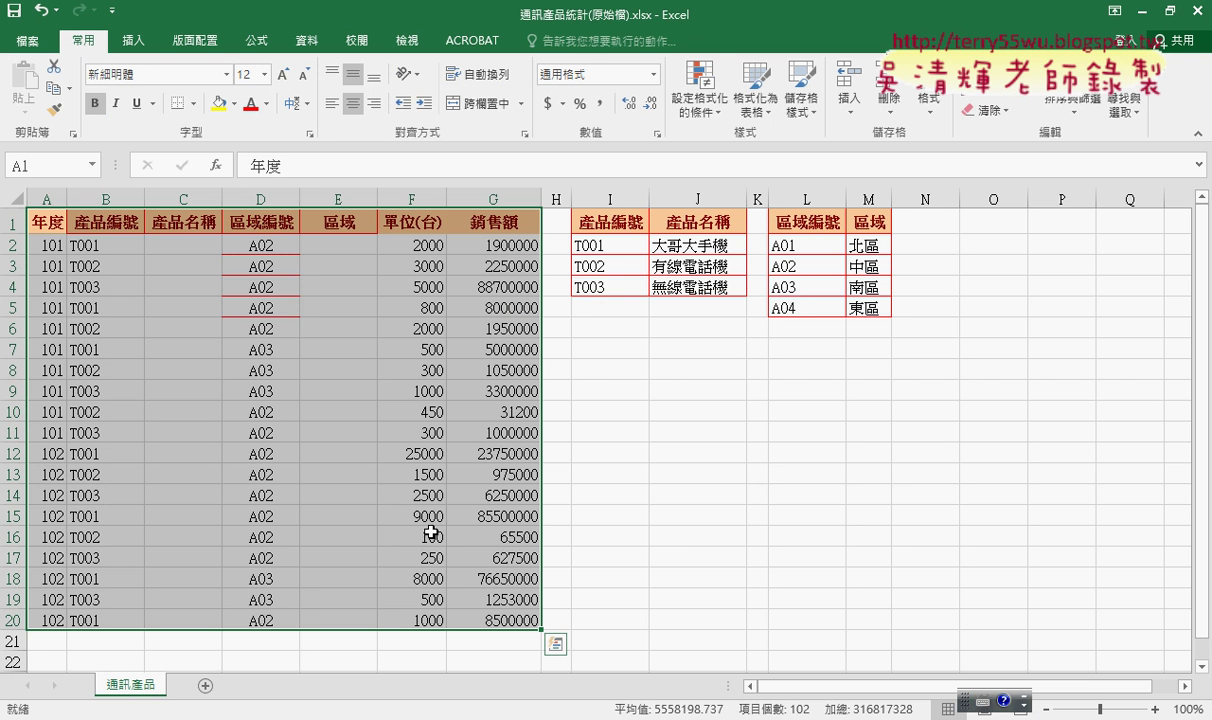
pyautogui.click(614, 510)
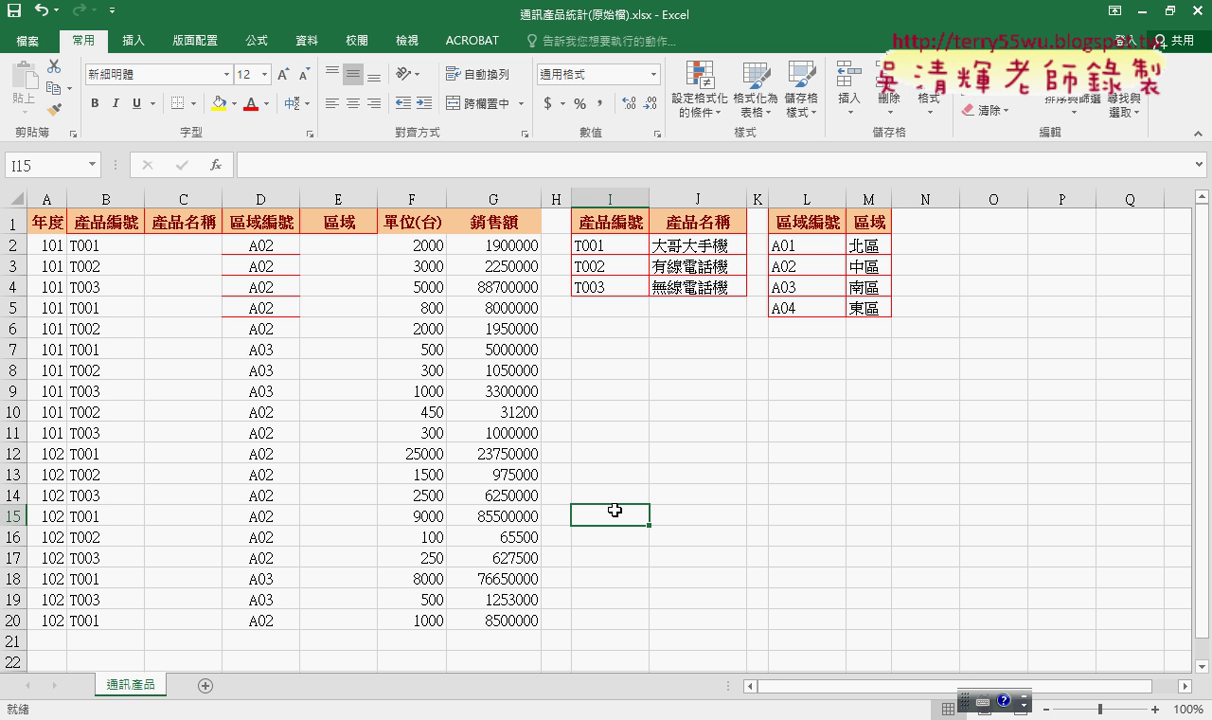
pyautogui.click(175, 198)
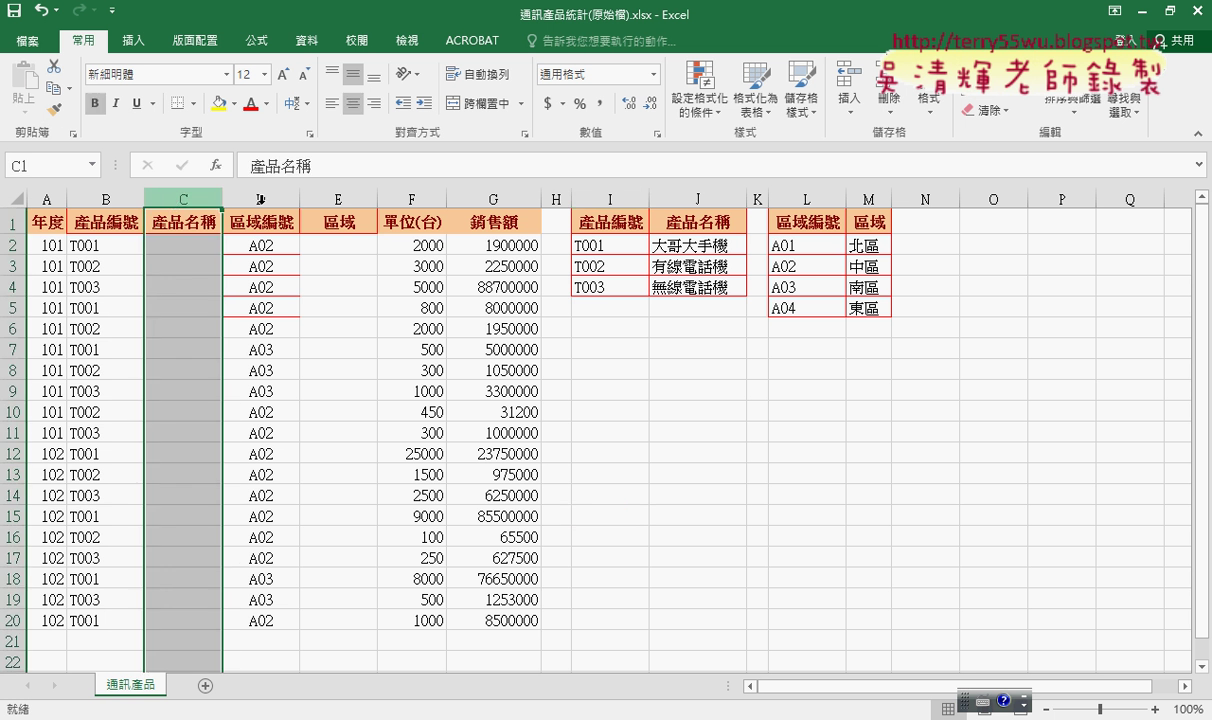
pyautogui.click(330, 198)
pyautogui.click(705, 252)
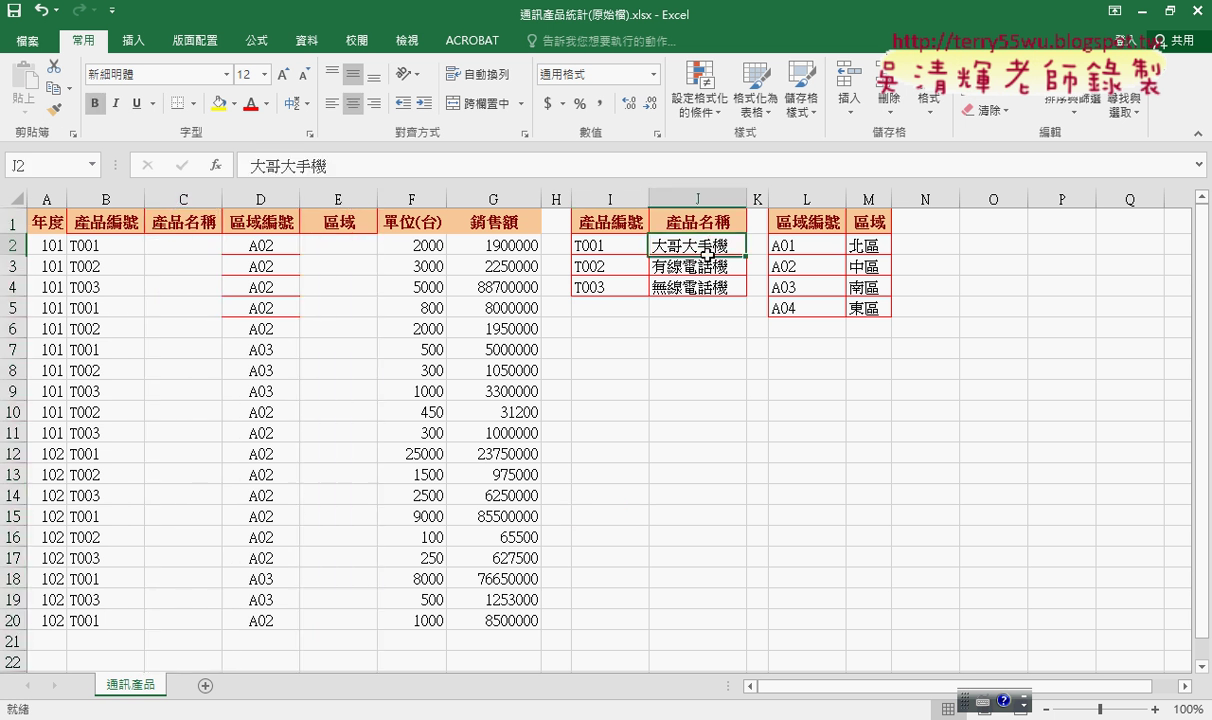
pyautogui.moveTo(706, 255); pyautogui.dragTo(715, 288)
pyautogui.moveTo(188, 244); pyautogui.dragTo(184, 614)
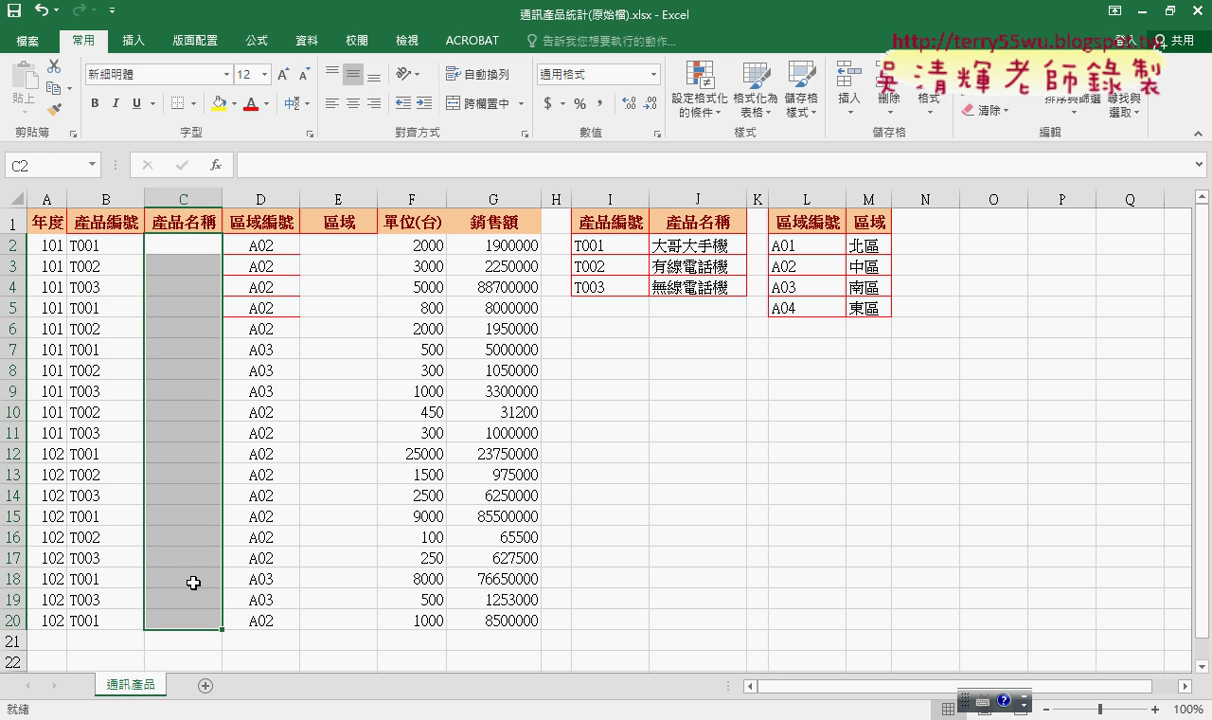